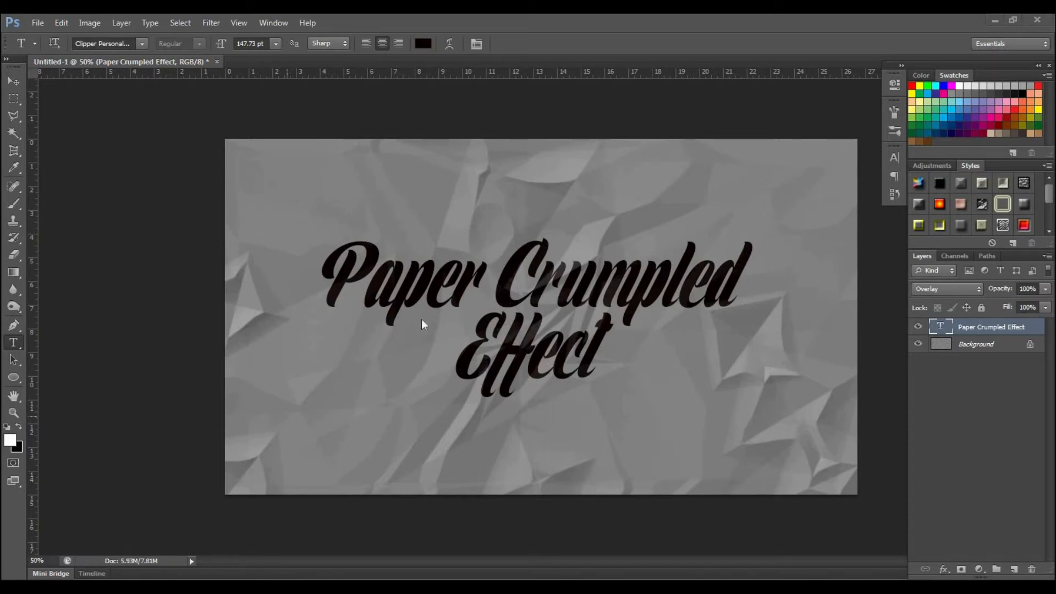
Step: Create a new 1920 × 1080 pixel RGB document at 72 pixels/inch with a white background
{"action": "left_click", "coordinate": [38, 22]}
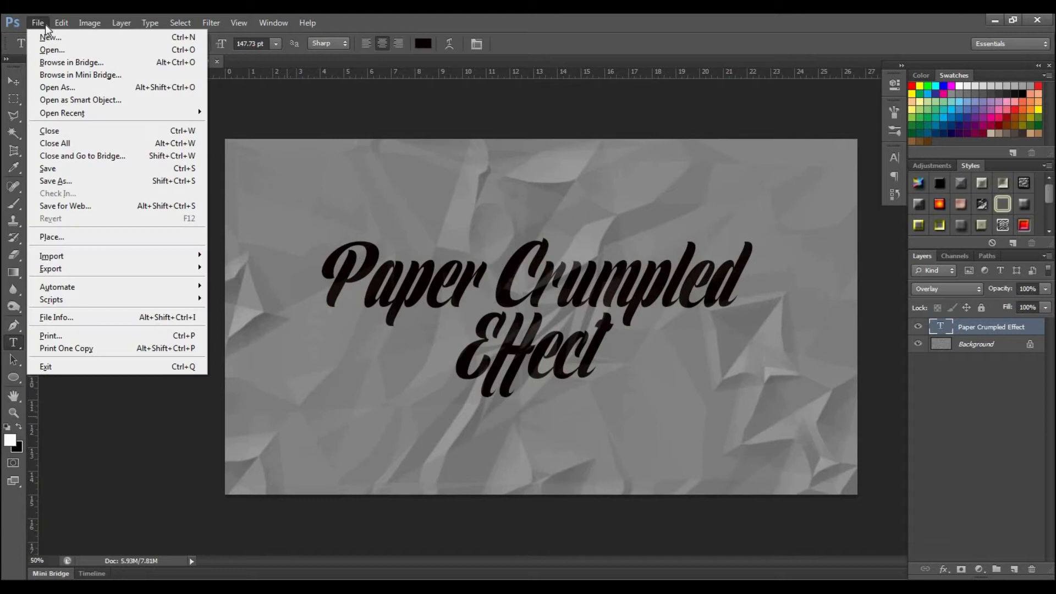
{"action": "left_click", "coordinate": [50, 37]}
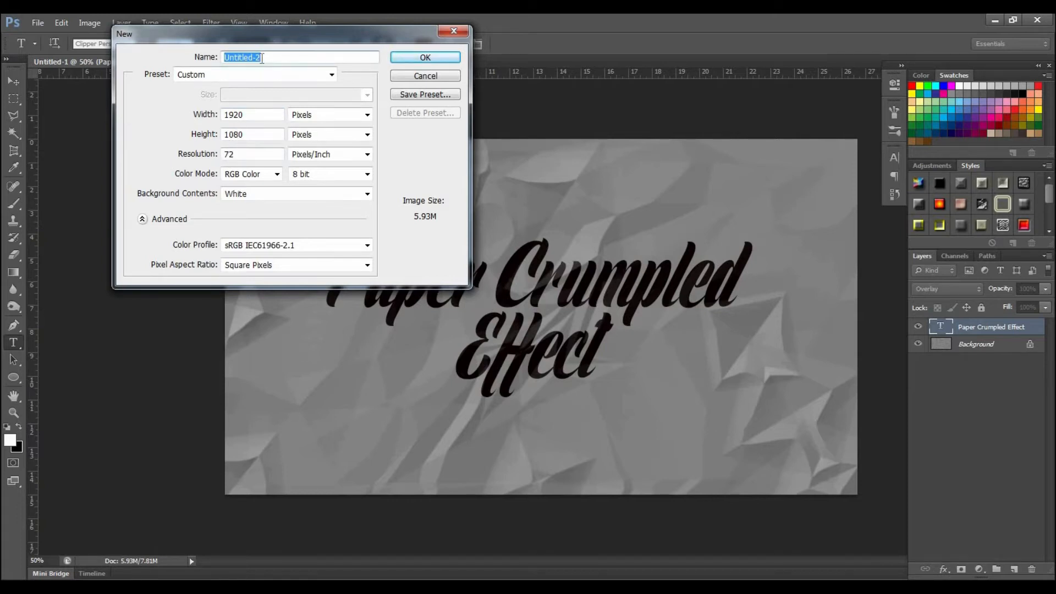
{"action": "left_click", "coordinate": [418, 55]}
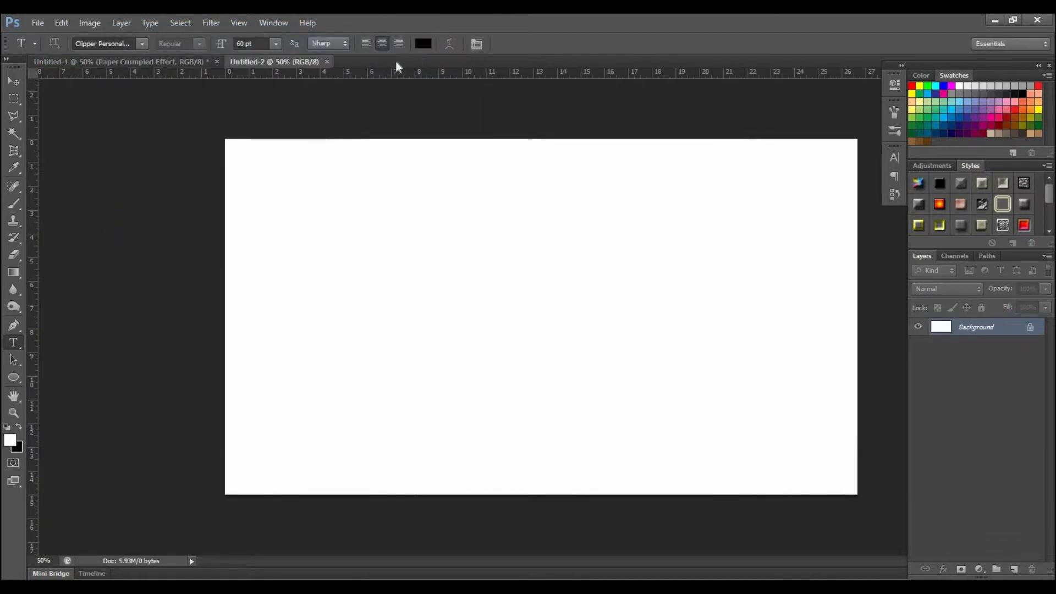
Step: Set up the Gradient tool with the Black, White preset, diamond style and Difference blending mode
{"action": "left_click", "coordinate": [14, 272]}
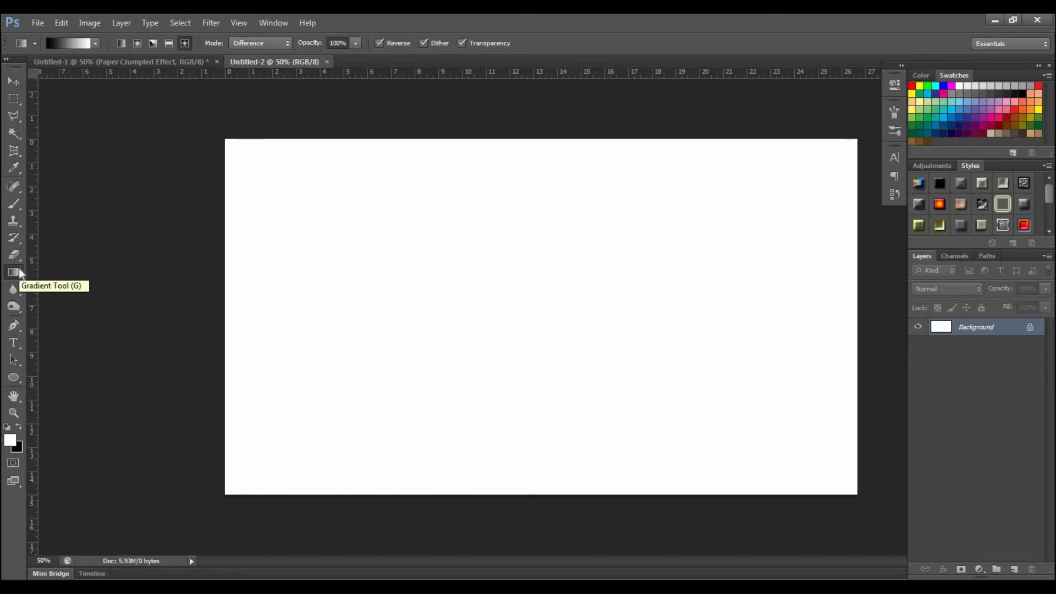
{"action": "left_click", "coordinate": [74, 44]}
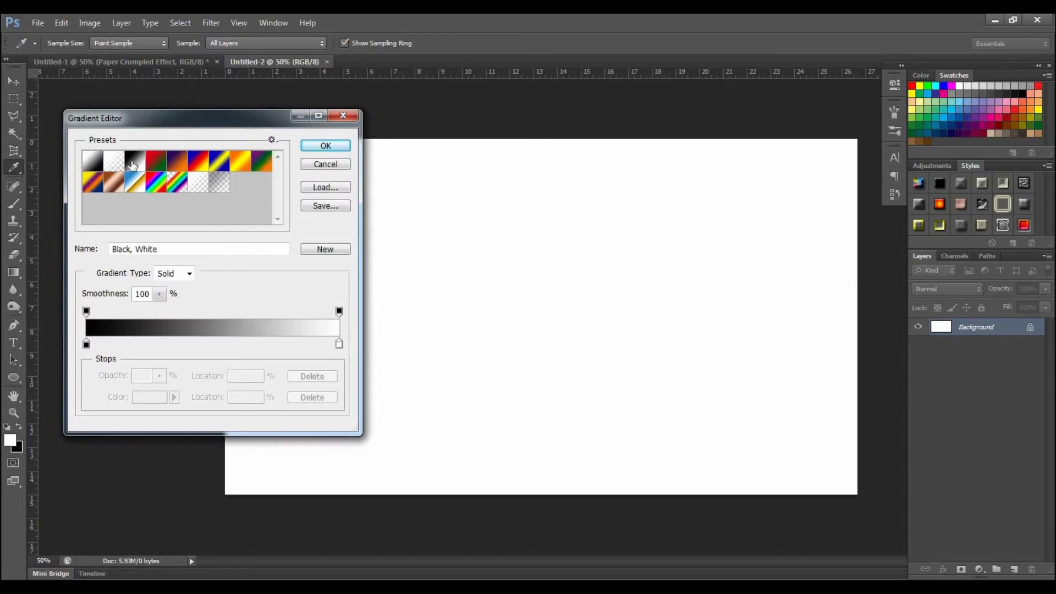
{"action": "left_click", "coordinate": [326, 145]}
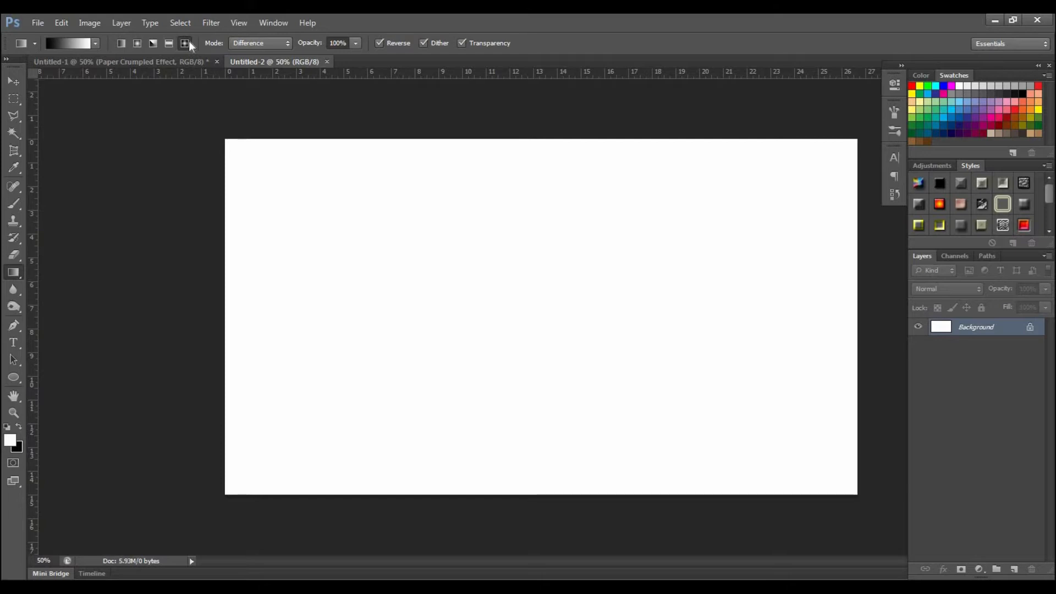
{"action": "left_click", "coordinate": [286, 44]}
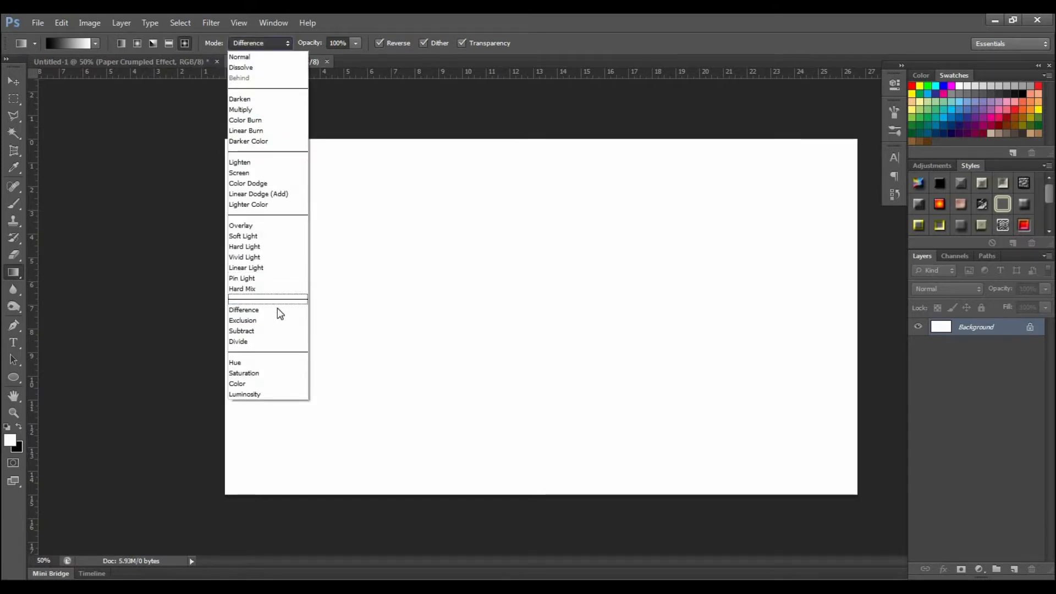
{"action": "left_click", "coordinate": [279, 312]}
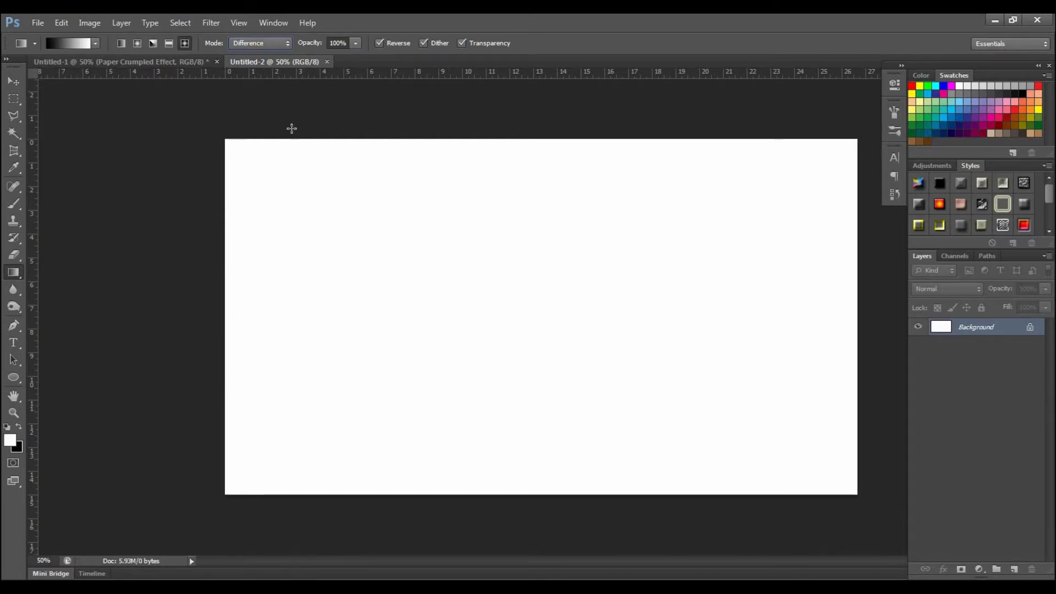
Step: Layer many overlapping diamond gradients over the whole canvas, starting with long corner-to-corner diagonals and continuing with short strokes in varied directions
{"action": "left_click_drag", "start_coordinate": [227, 143], "coordinate": [851, 490]}
{"action": "left_click_drag", "start_coordinate": [844, 145], "coordinate": [229, 484]}
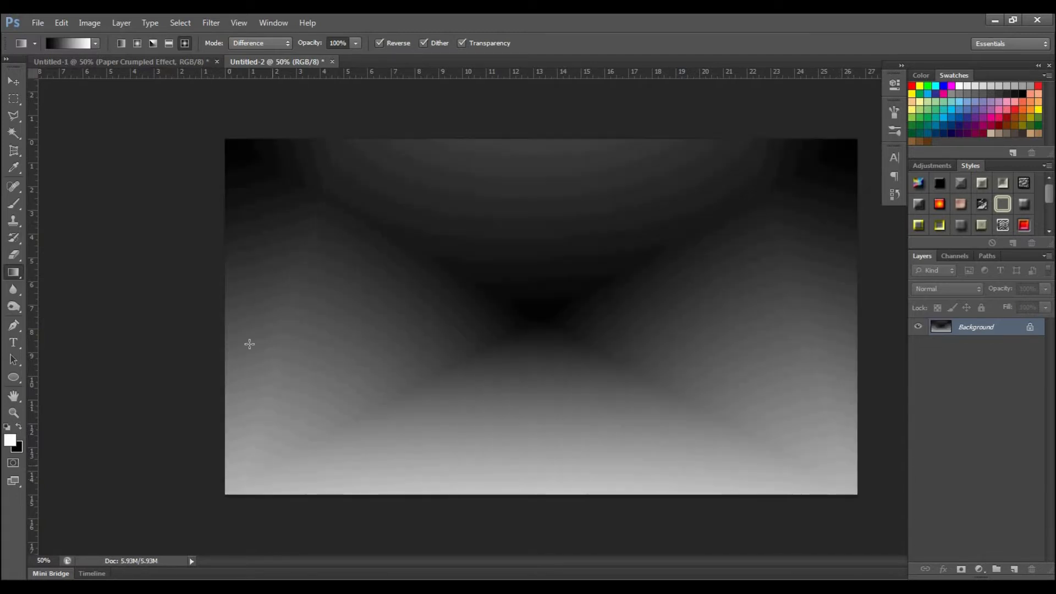
{"action": "left_click_drag", "start_coordinate": [254, 326], "coordinate": [787, 412]}
{"action": "left_click_drag", "start_coordinate": [421, 254], "coordinate": [339, 381]}
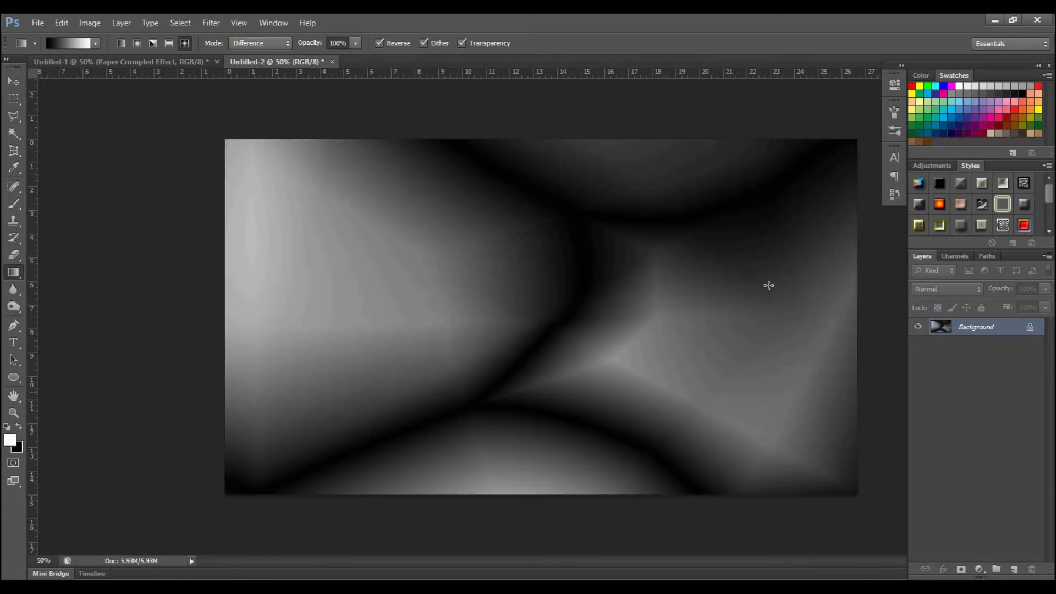
{"action": "left_click_drag", "start_coordinate": [769, 285], "coordinate": [477, 335]}
{"action": "left_click_drag", "start_coordinate": [361, 365], "coordinate": [657, 251]}
{"action": "left_click_drag", "start_coordinate": [756, 225], "coordinate": [418, 380]}
{"action": "left_click_drag", "start_coordinate": [295, 214], "coordinate": [738, 337]}
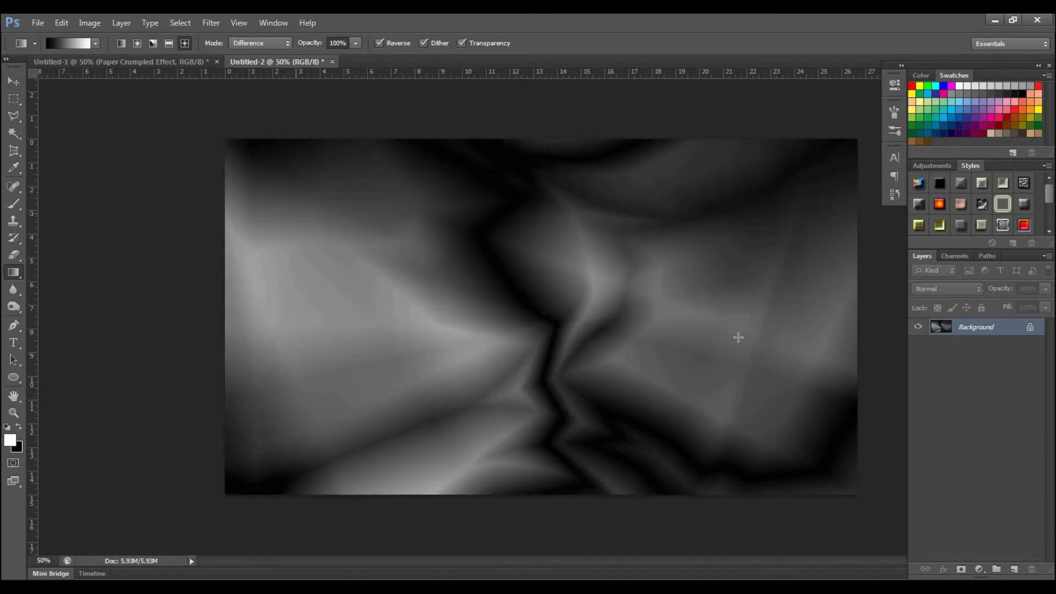
{"action": "left_click_drag", "start_coordinate": [371, 175], "coordinate": [543, 307]}
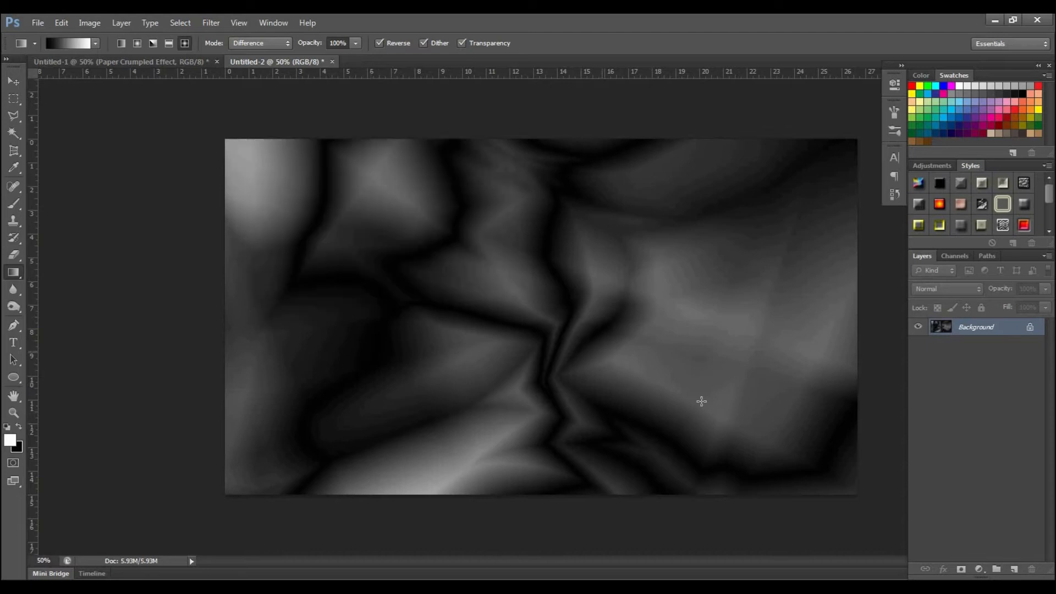
{"action": "left_click_drag", "start_coordinate": [688, 248], "coordinate": [792, 380]}
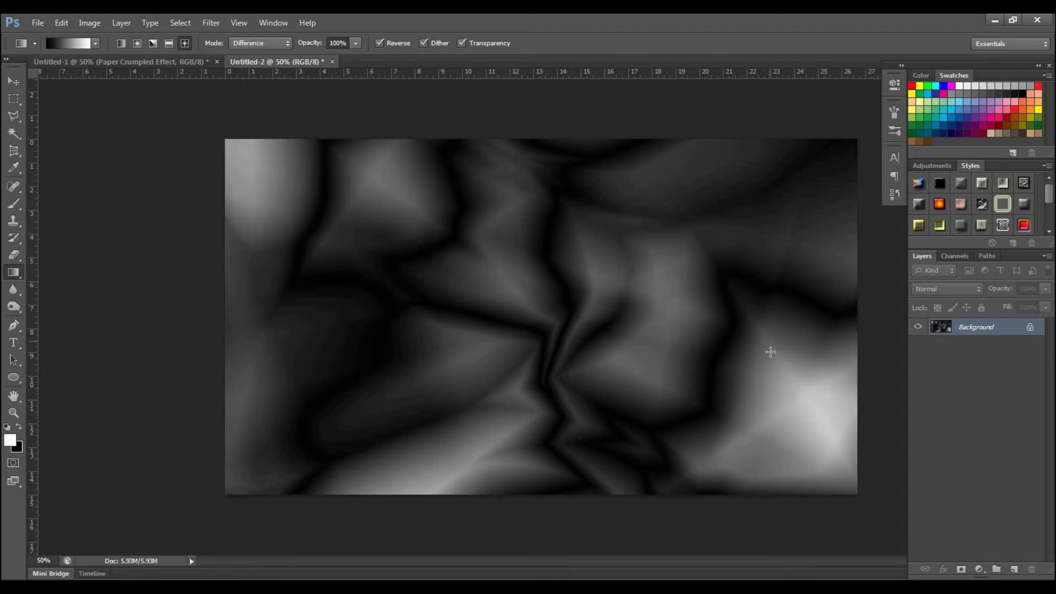
{"action": "left_click_drag", "start_coordinate": [620, 295], "coordinate": [740, 384]}
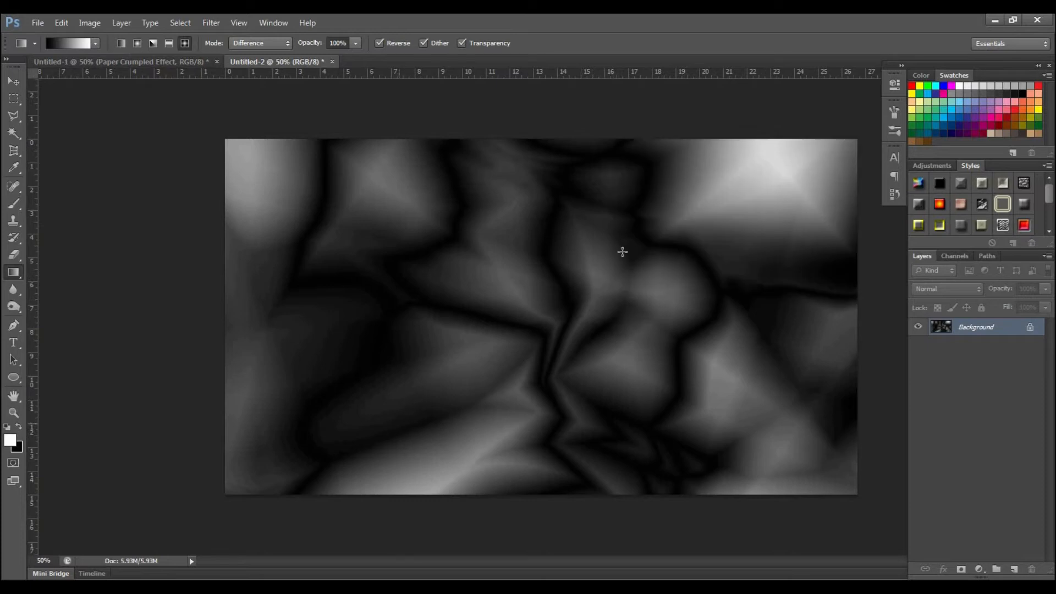
{"action": "left_click_drag", "start_coordinate": [416, 419], "coordinate": [514, 498]}
{"action": "left_click_drag", "start_coordinate": [301, 466], "coordinate": [361, 367]}
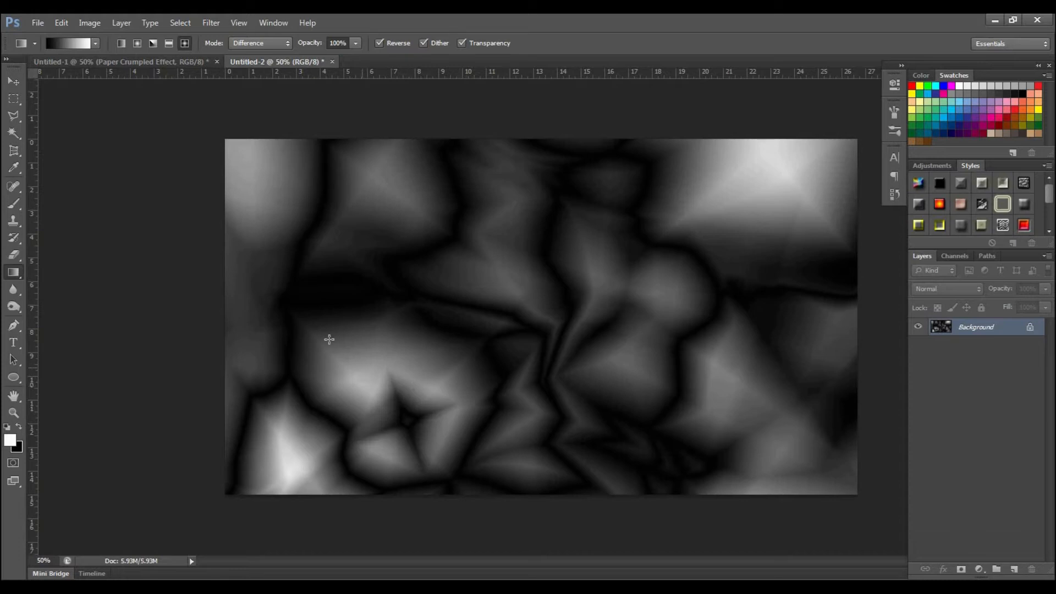
{"action": "left_click_drag", "start_coordinate": [311, 322], "coordinate": [259, 314]}
{"action": "left_click_drag", "start_coordinate": [843, 179], "coordinate": [728, 172]}
{"action": "left_click_drag", "start_coordinate": [768, 235], "coordinate": [735, 198]}
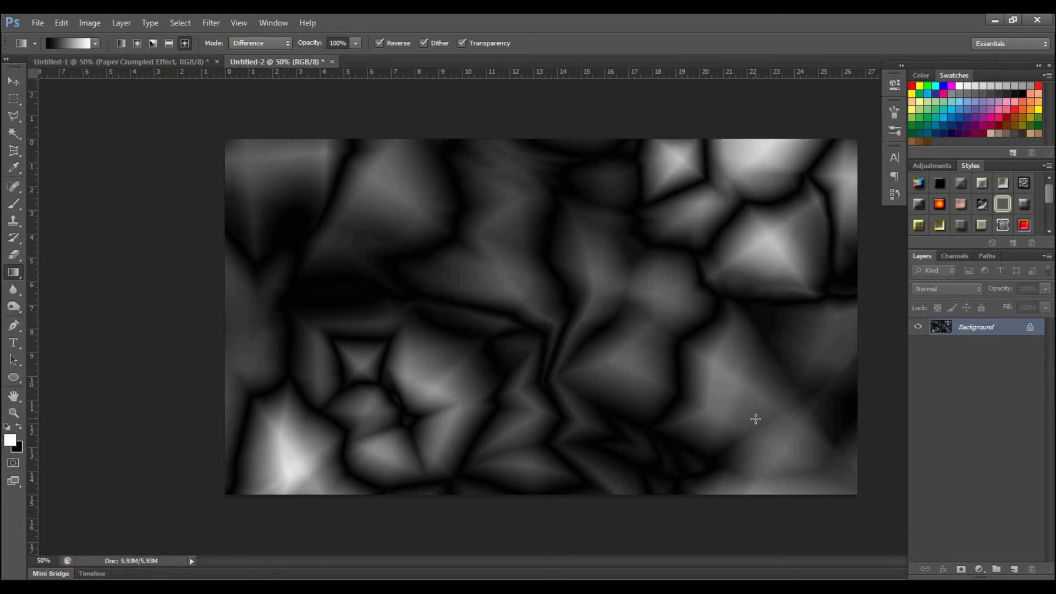
{"action": "left_click_drag", "start_coordinate": [764, 452], "coordinate": [847, 444]}
{"action": "left_click_drag", "start_coordinate": [838, 374], "coordinate": [741, 353]}
{"action": "left_click_drag", "start_coordinate": [710, 396], "coordinate": [733, 337]}
{"action": "left_click_drag", "start_coordinate": [625, 347], "coordinate": [657, 310]}
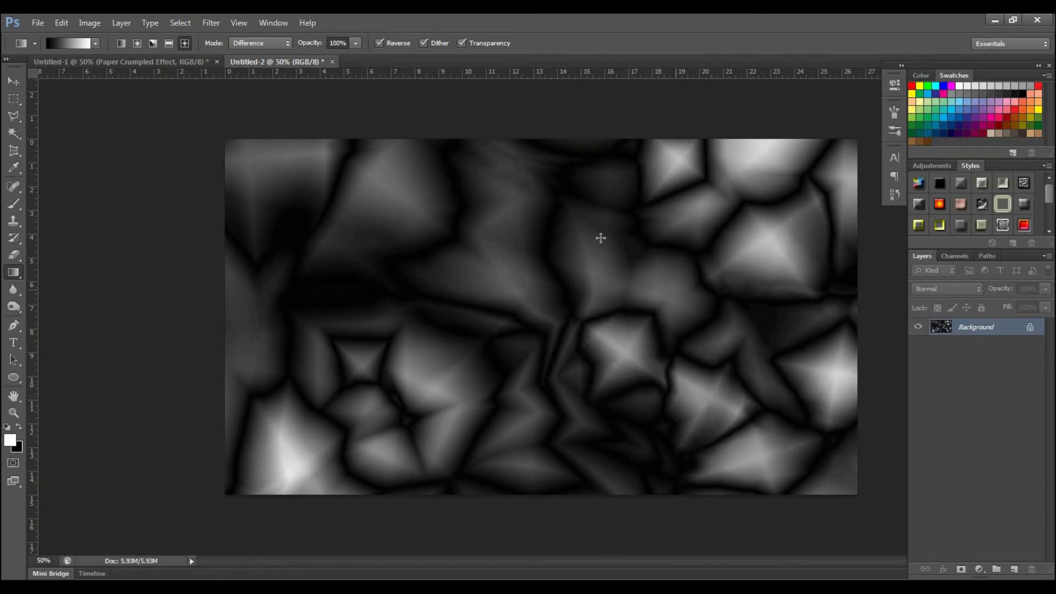
{"action": "left_click_drag", "start_coordinate": [592, 236], "coordinate": [657, 281]}
{"action": "left_click_drag", "start_coordinate": [478, 269], "coordinate": [526, 261]}
{"action": "mouse_move", "coordinate": [499, 196]}
{"action": "left_mouse_down"}
{"action": "mouse_move", "coordinate": [528, 188]}
{"action": "mouse_move", "coordinate": [540, 198]}
{"action": "mouse_move", "coordinate": [497, 215]}
{"action": "mouse_move", "coordinate": [484, 207]}
{"action": "left_mouse_up"}
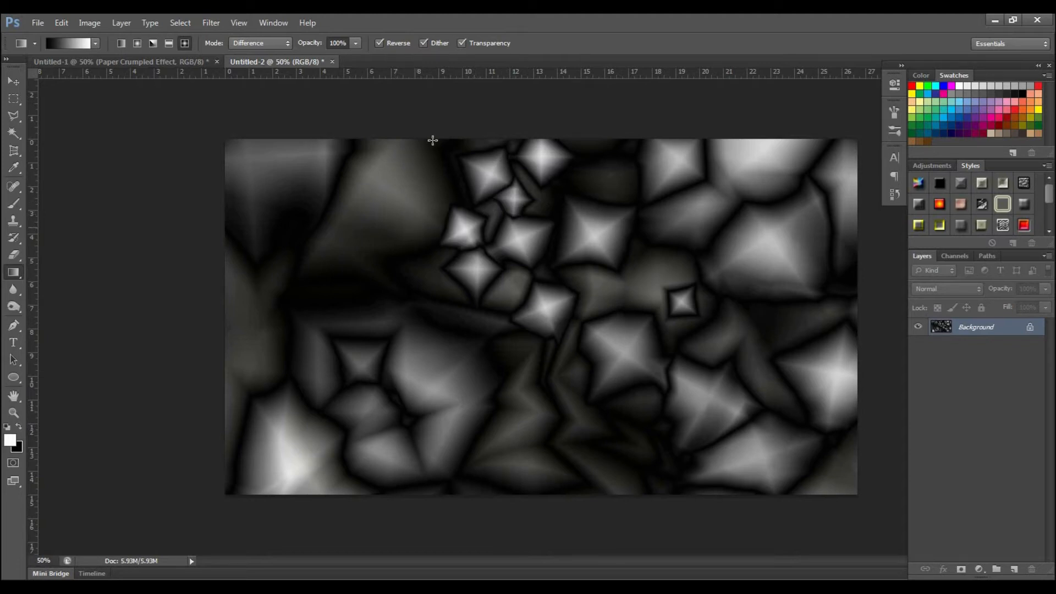
{"action": "left_click_drag", "start_coordinate": [431, 154], "coordinate": [430, 192]}
{"action": "left_click_drag", "start_coordinate": [356, 243], "coordinate": [404, 212]}
{"action": "left_click_drag", "start_coordinate": [390, 199], "coordinate": [390, 166]}
{"action": "left_click_drag", "start_coordinate": [323, 162], "coordinate": [297, 216]}
{"action": "left_click_drag", "start_coordinate": [256, 158], "coordinate": [286, 218]}
{"action": "left_click_drag", "start_coordinate": [284, 215], "coordinate": [298, 266]}
{"action": "left_click_drag", "start_coordinate": [231, 291], "coordinate": [266, 292]}
{"action": "mouse_move", "coordinate": [231, 349]}
{"action": "left_mouse_down"}
{"action": "mouse_move", "coordinate": [281, 342]}
{"action": "mouse_move", "coordinate": [255, 365]}
{"action": "left_mouse_up"}
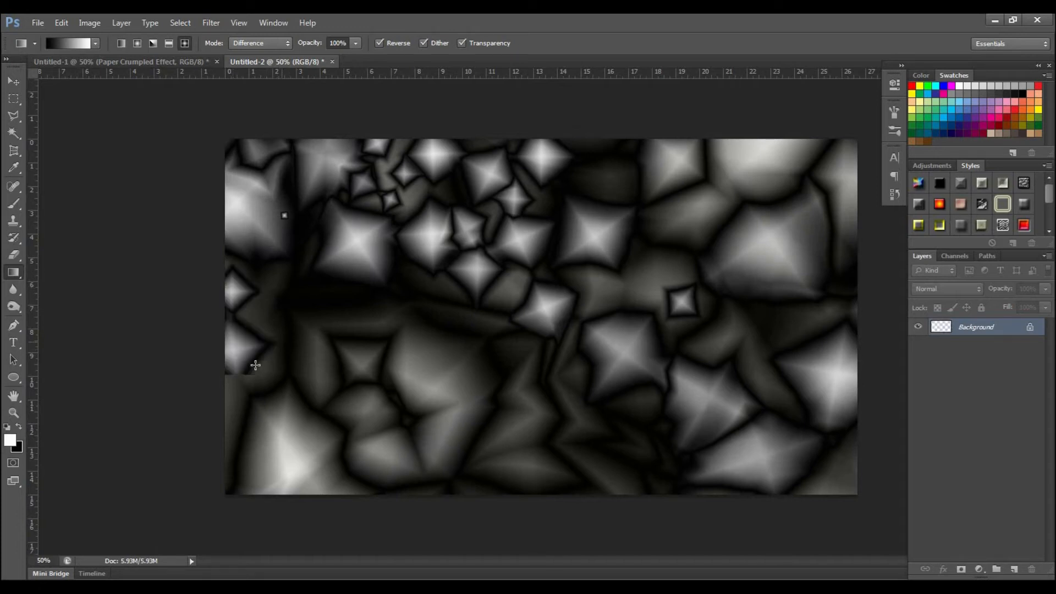
{"action": "left_click_drag", "start_coordinate": [306, 476], "coordinate": [259, 466]}
{"action": "left_click_drag", "start_coordinate": [292, 430], "coordinate": [292, 431]}
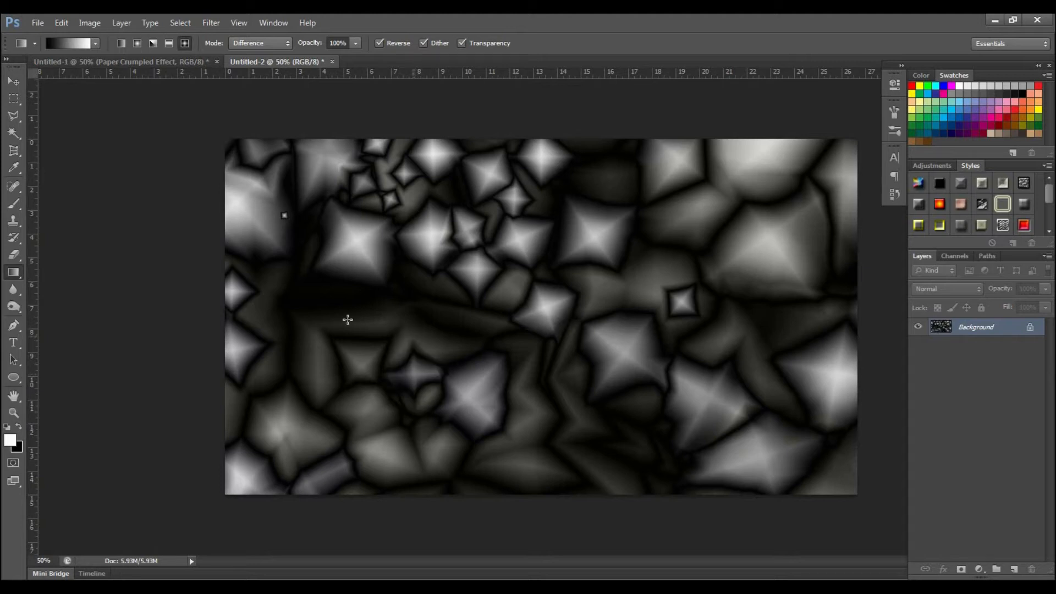
{"action": "left_click_drag", "start_coordinate": [327, 318], "coordinate": [390, 320]}
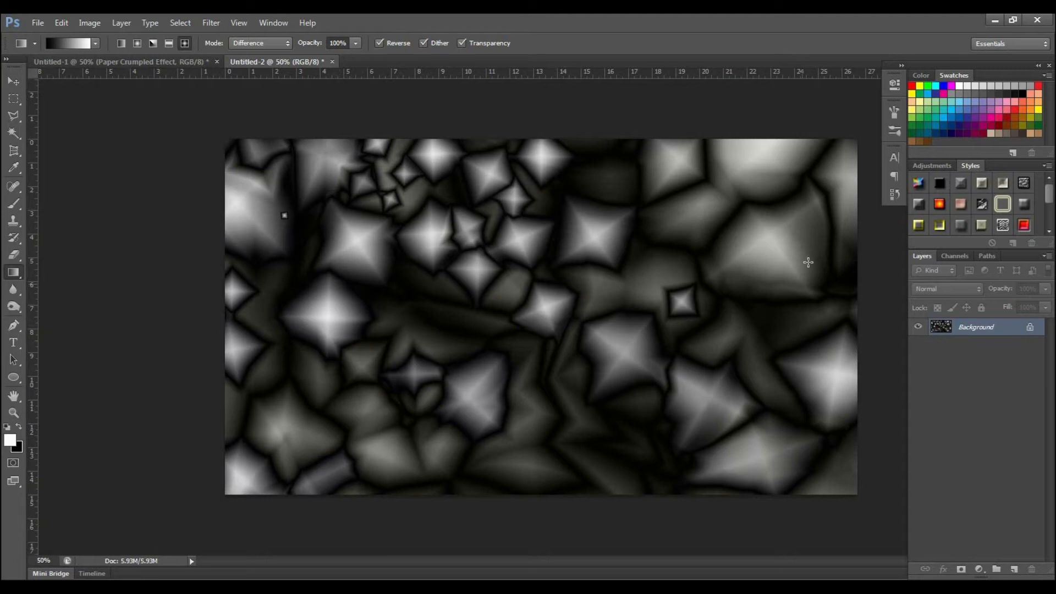
{"action": "left_click_drag", "start_coordinate": [749, 256], "coordinate": [747, 257]}
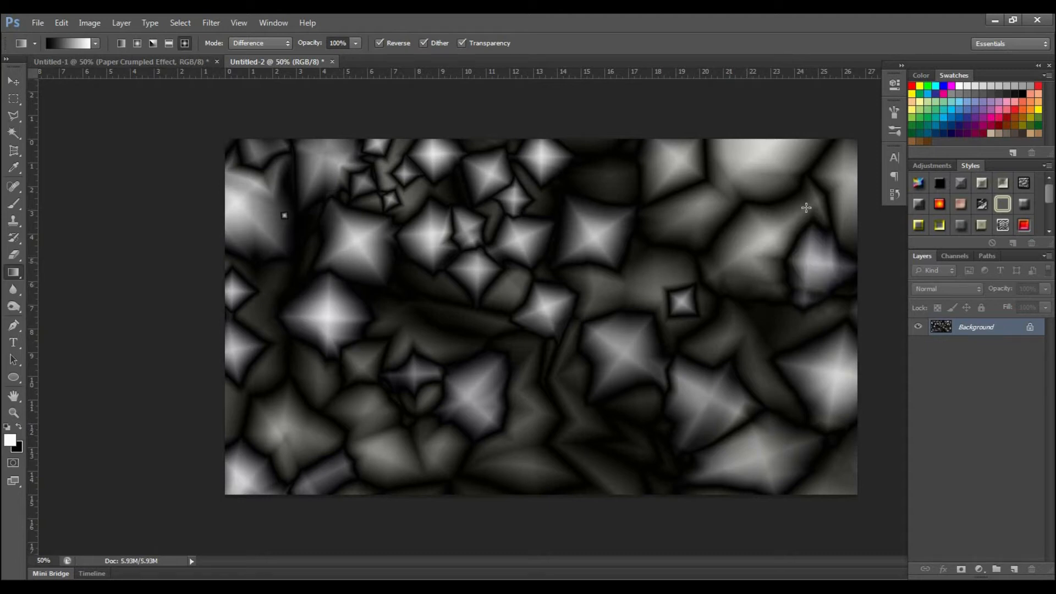
{"action": "left_click_drag", "start_coordinate": [806, 207], "coordinate": [806, 207]}
{"action": "left_click_drag", "start_coordinate": [787, 169], "coordinate": [723, 181]}
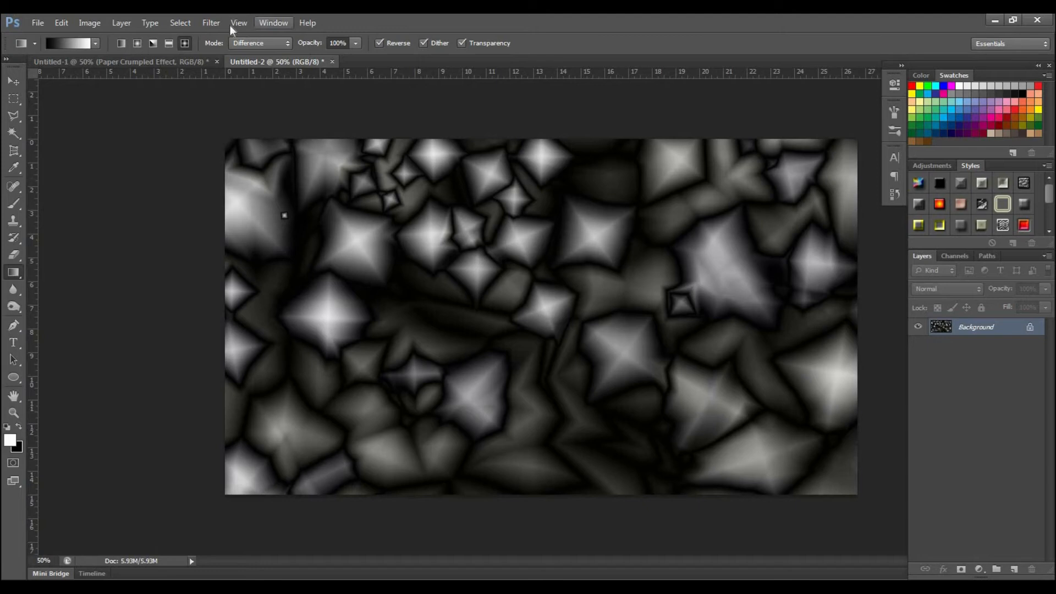
Step: Try the Emboss filter on the background at angle 135°, height 5 pixels and amount 200%, and undo it
{"action": "left_click", "coordinate": [212, 23]}
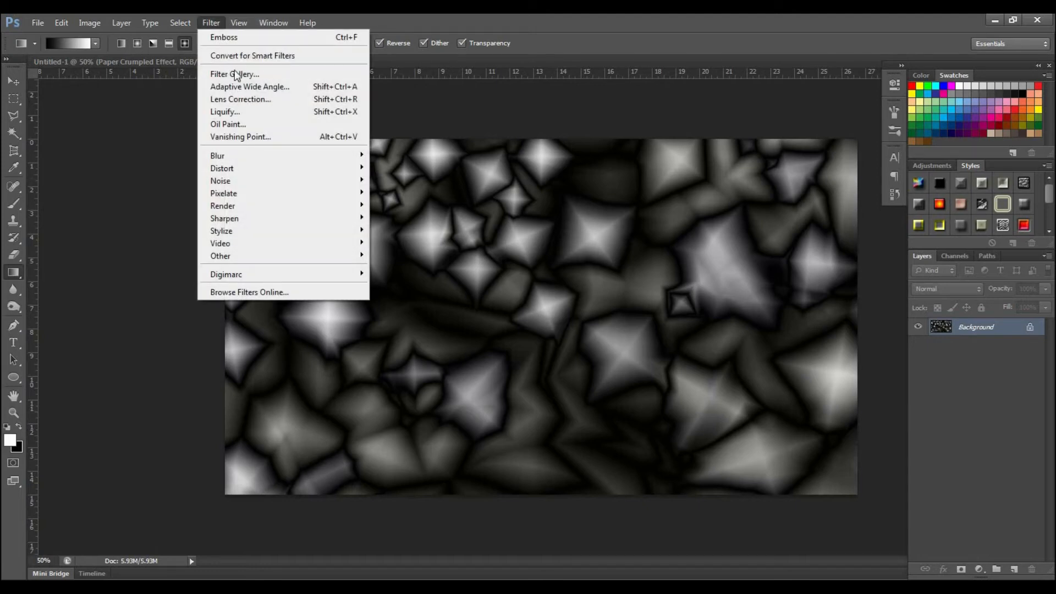
{"action": "mouse_move", "coordinate": [306, 231]}
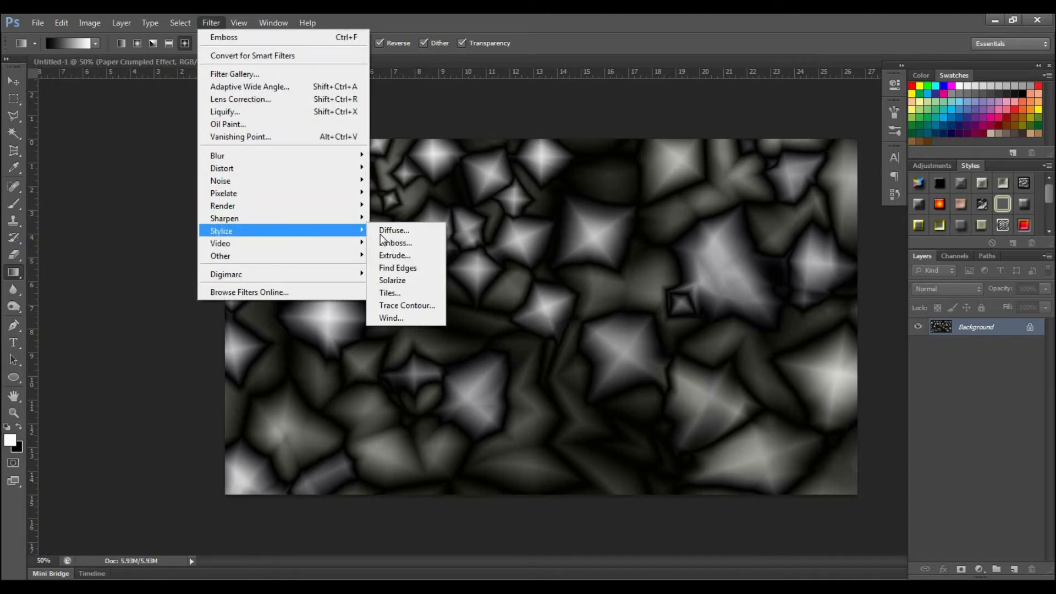
{"action": "left_click", "coordinate": [388, 242]}
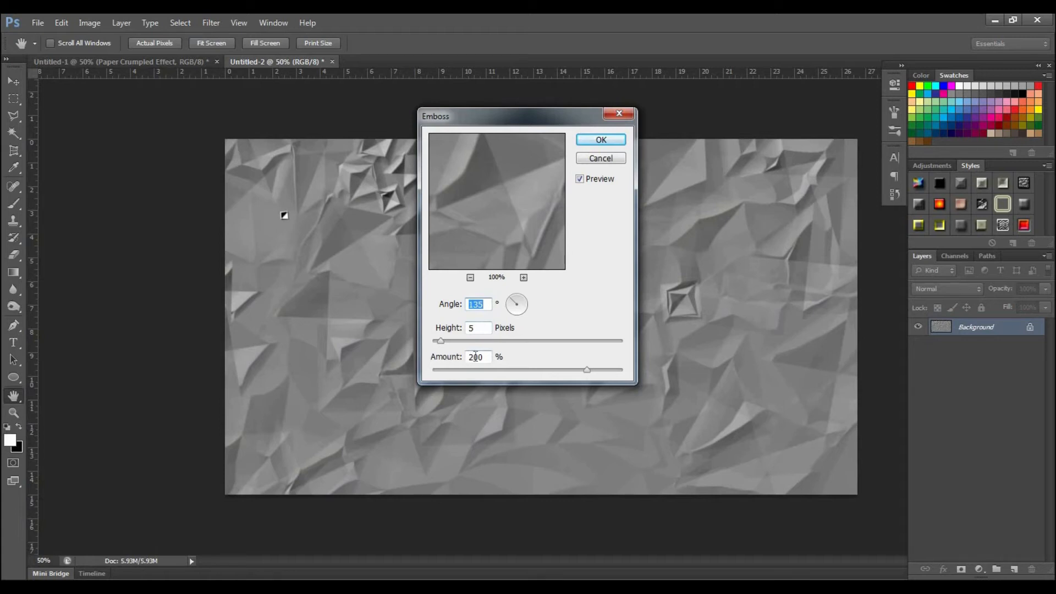
{"action": "left_click", "coordinate": [603, 141]}
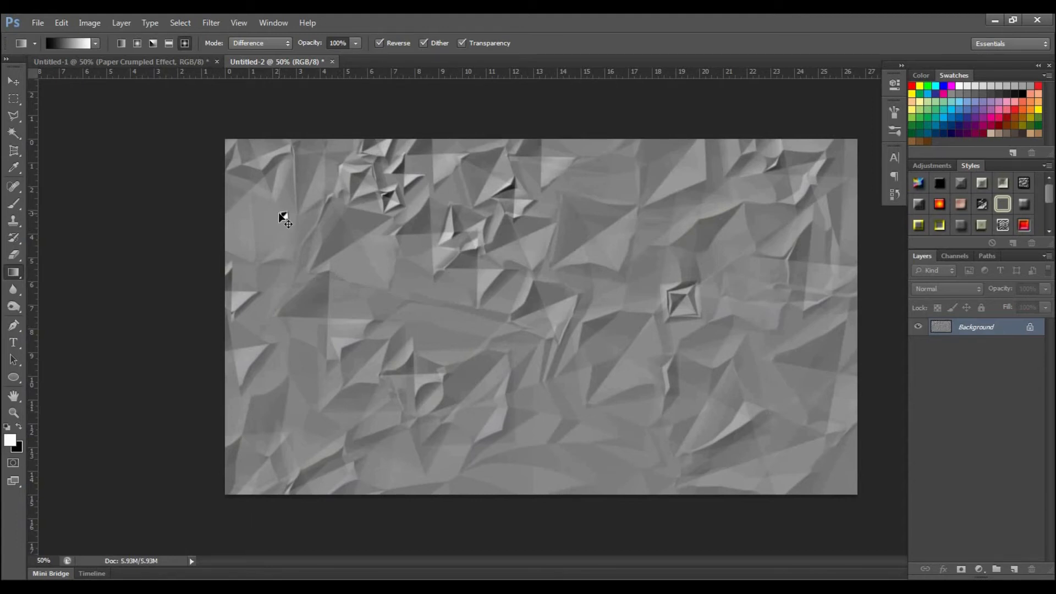
{"action": "key", "text": "ctrl+z"}
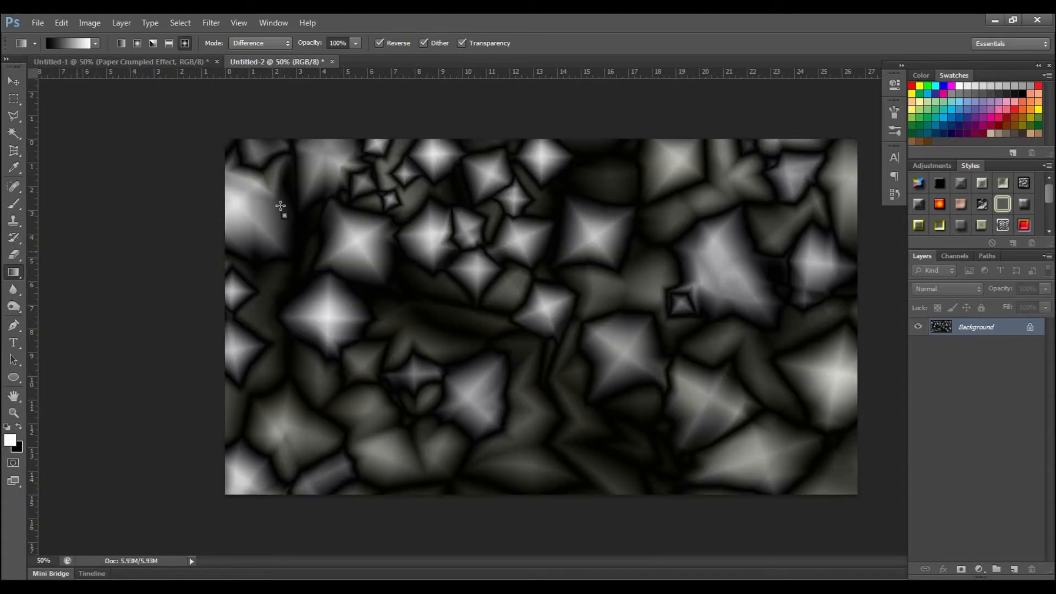
Step: Draw more short diamond gradients over the tiny square in the upper-left area of the canvas
{"action": "mouse_move", "coordinate": [290, 225]}
{"action": "left_mouse_down"}
{"action": "mouse_move", "coordinate": [280, 205]}
{"action": "mouse_move", "coordinate": [296, 208]}
{"action": "left_mouse_up"}
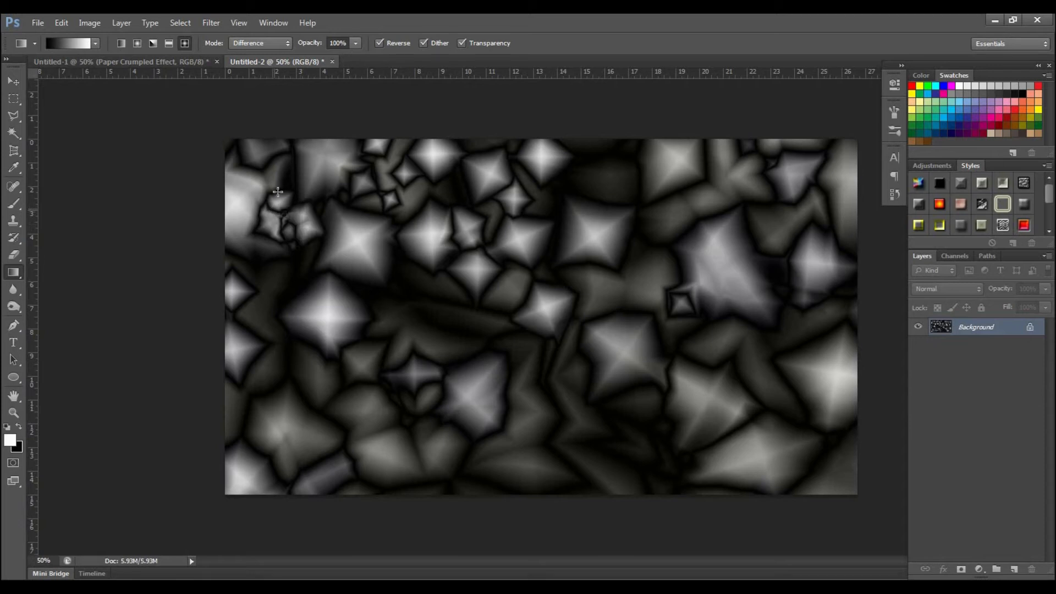
{"action": "left_click_drag", "start_coordinate": [277, 175], "coordinate": [297, 215]}
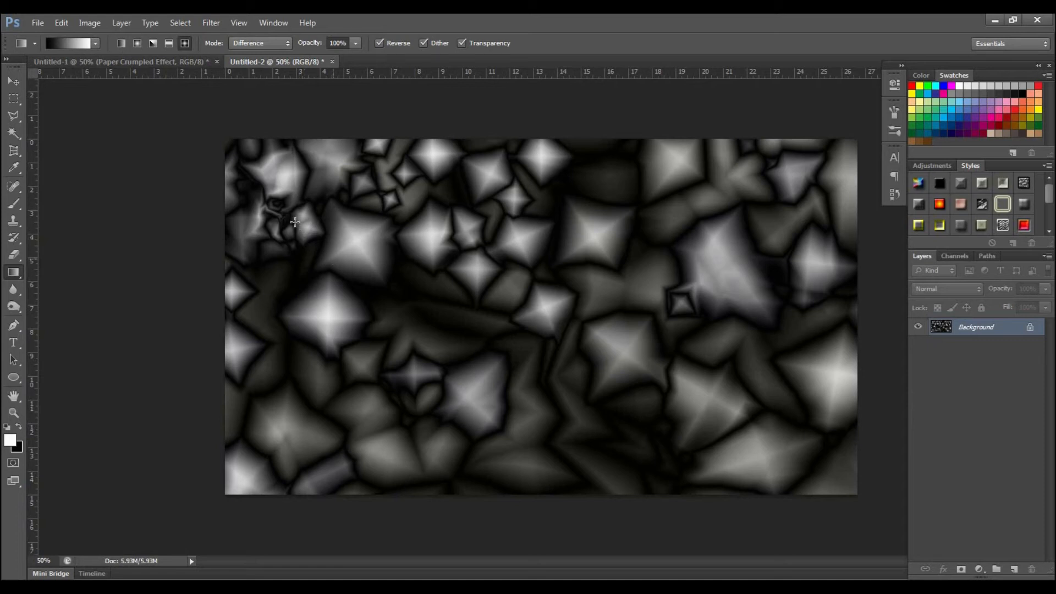
Step: Emboss the gradient background with an angle of 135°, a height of 5 pixels and an amount of 200%
{"action": "left_click", "coordinate": [218, 24]}
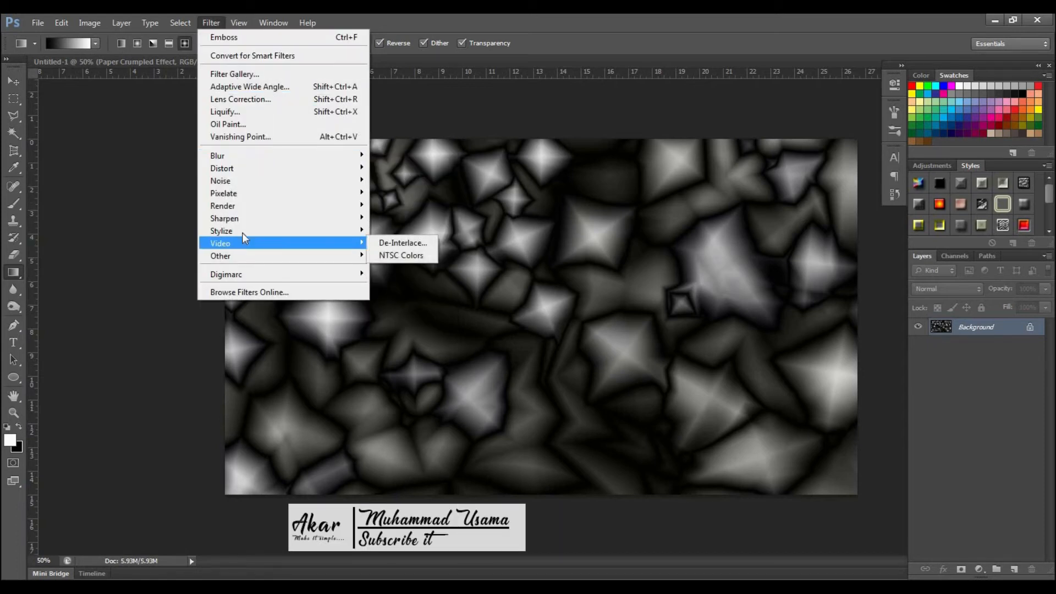
{"action": "mouse_move", "coordinate": [274, 231]}
{"action": "left_click", "coordinate": [391, 243]}
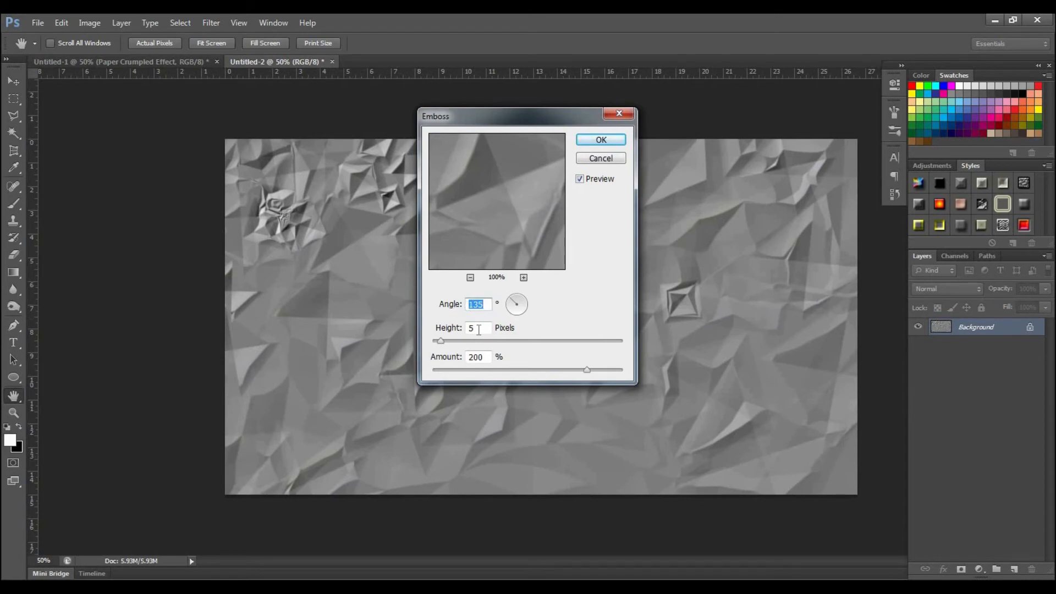
{"action": "left_click", "coordinate": [601, 140]}
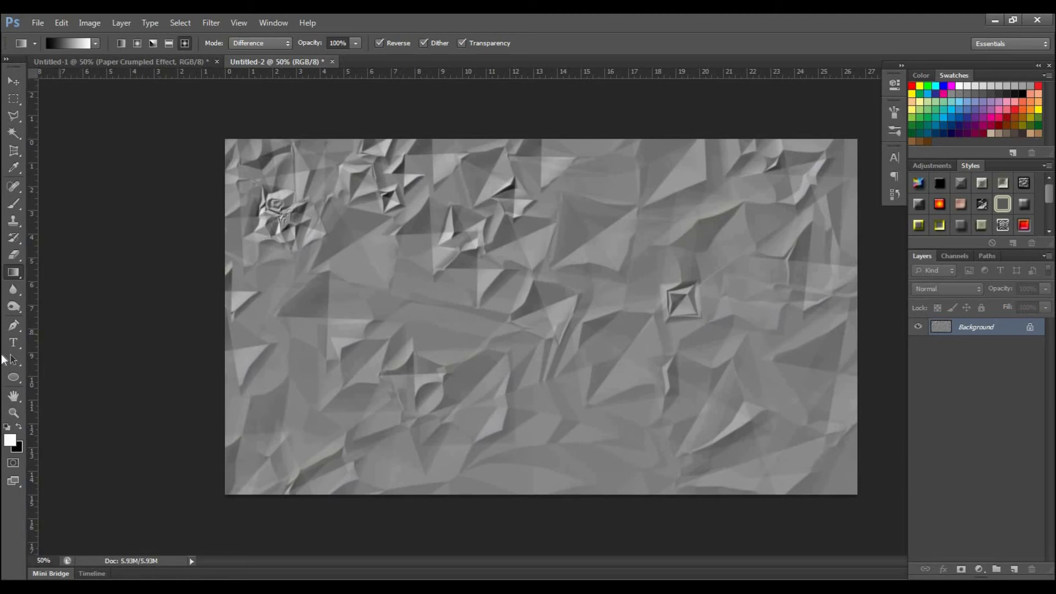
Step: Add the centred two-line text "Paper Crumpled Effect" in black 60 pt Clipper Personal, with "Effect" on the second line, over the crumpled texture
{"action": "left_click", "coordinate": [15, 345]}
{"action": "left_click", "coordinate": [381, 296]}
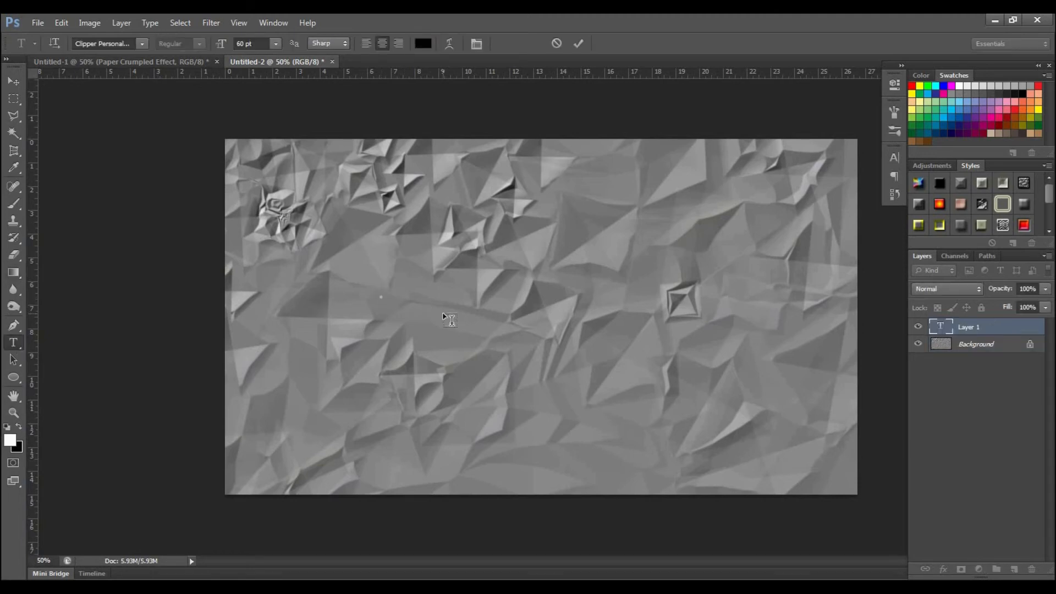
{"action": "type", "text": "PAPER"}
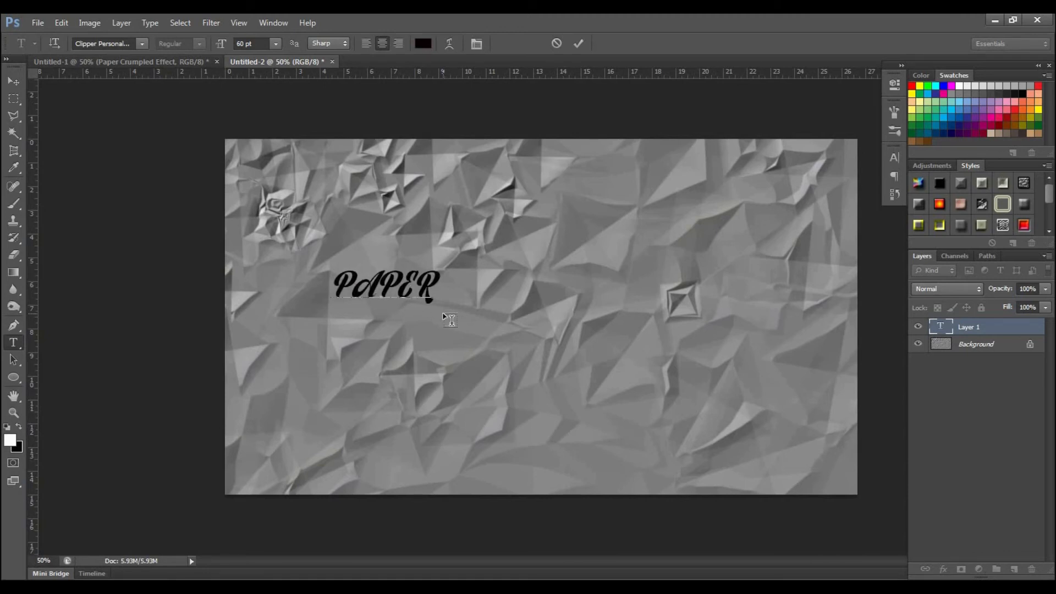
{"action": "key", "text": "BackSpace"}
{"action": "key", "text": "BackSpace"}
{"action": "key", "text": "BackSpace"}
{"action": "key", "text": "BackSpace"}
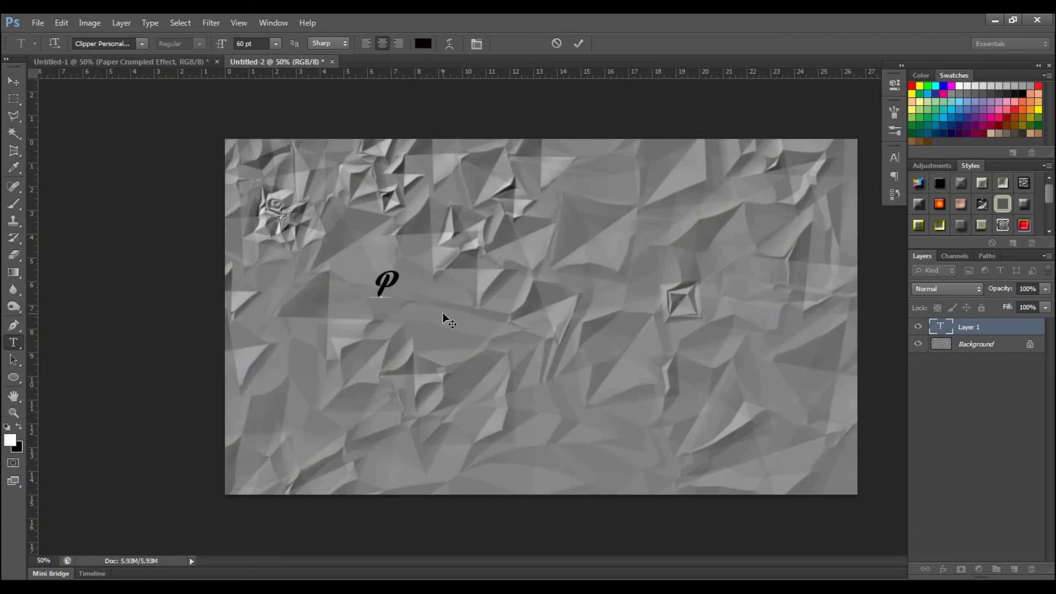
{"action": "type", "text": "aper"}
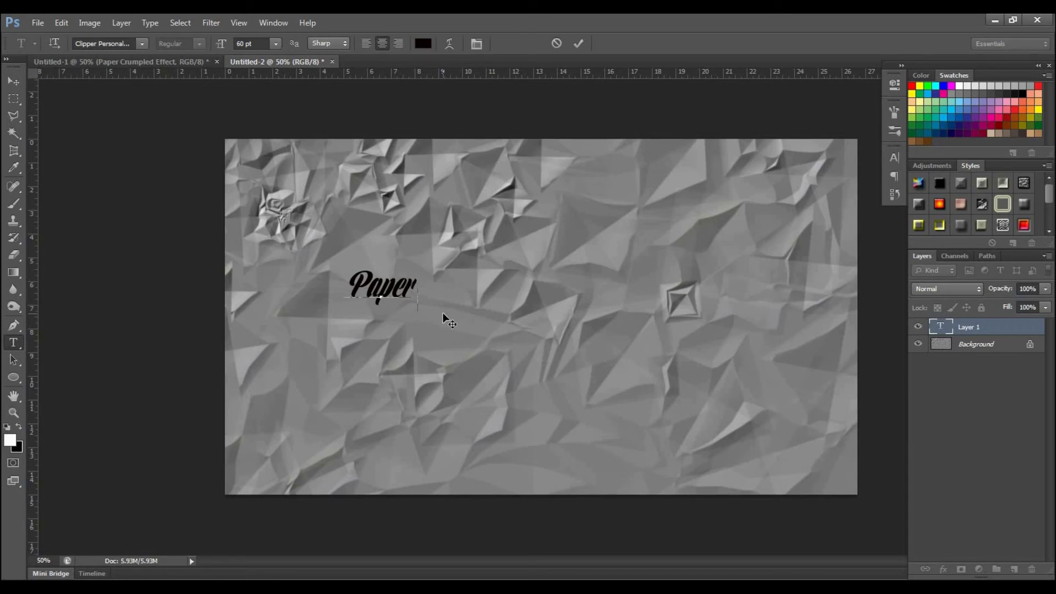
{"action": "type", "text": " Cr"}
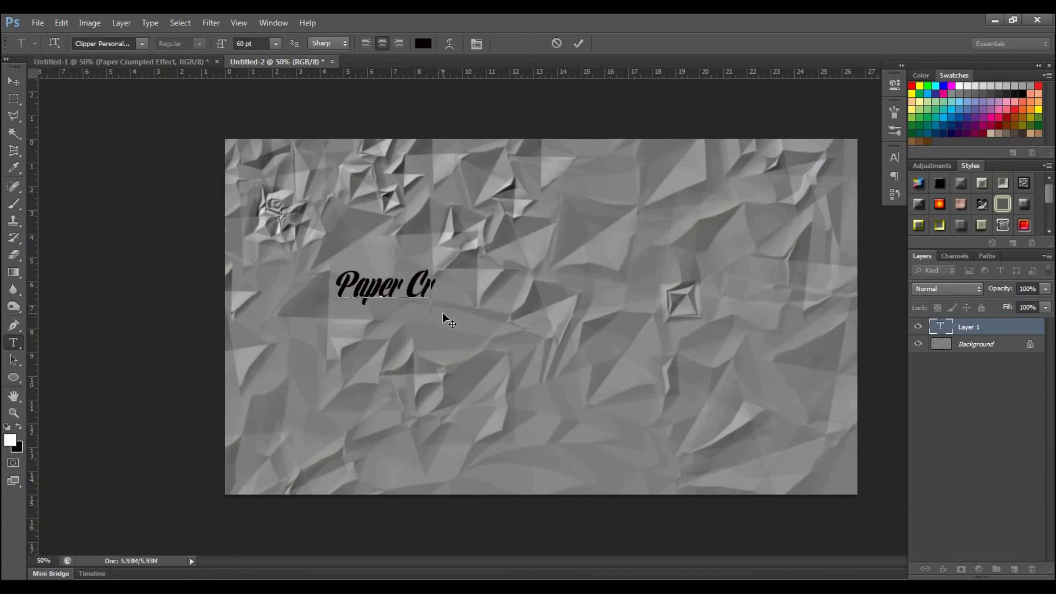
{"action": "type", "text": "um"}
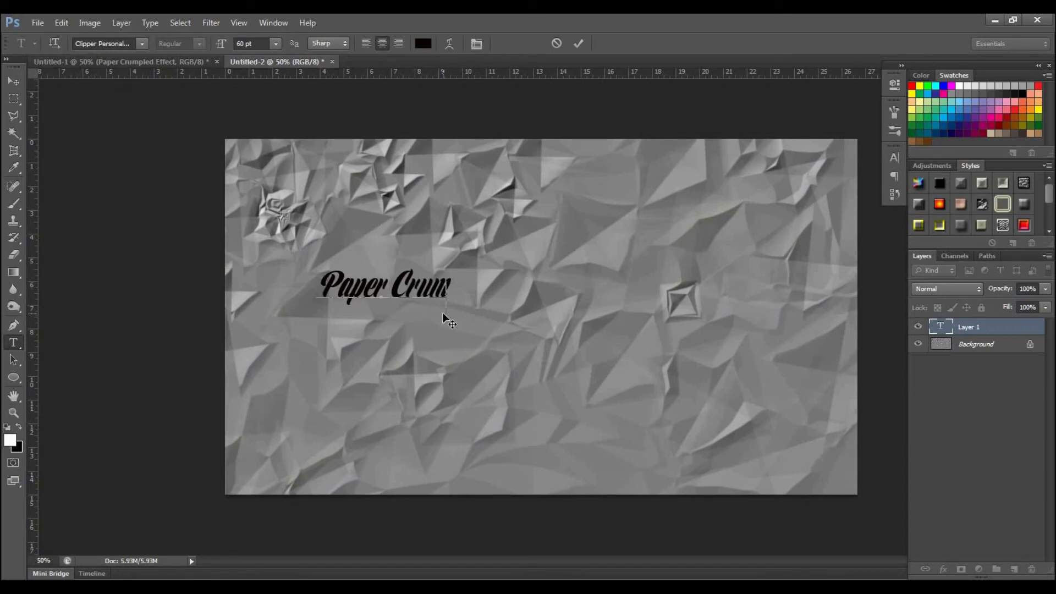
{"action": "type", "text": "pled "}
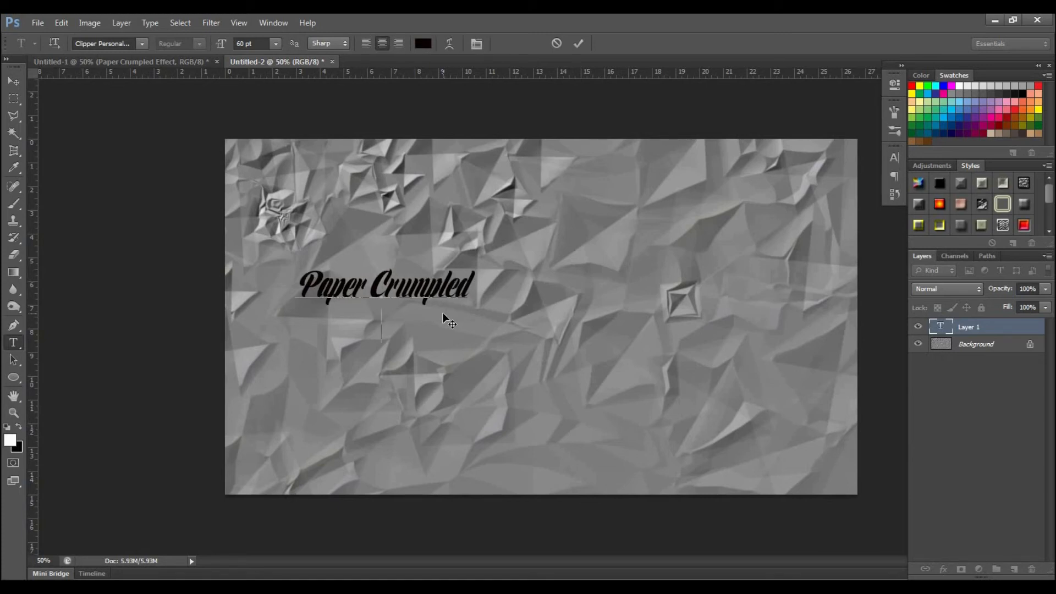
{"action": "type", "text": "Effe"}
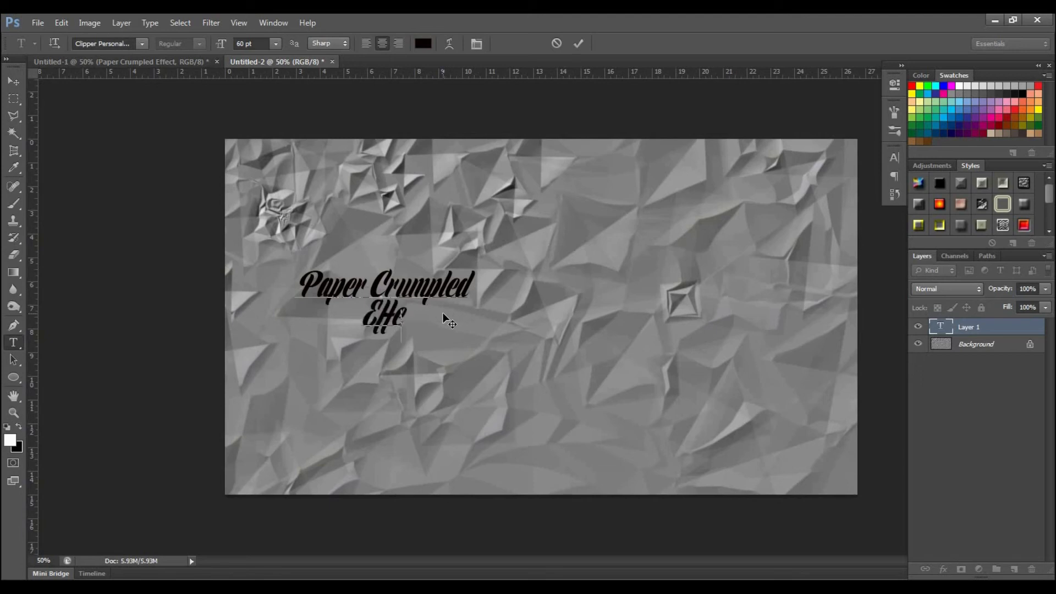
{"action": "type", "text": "ct"}
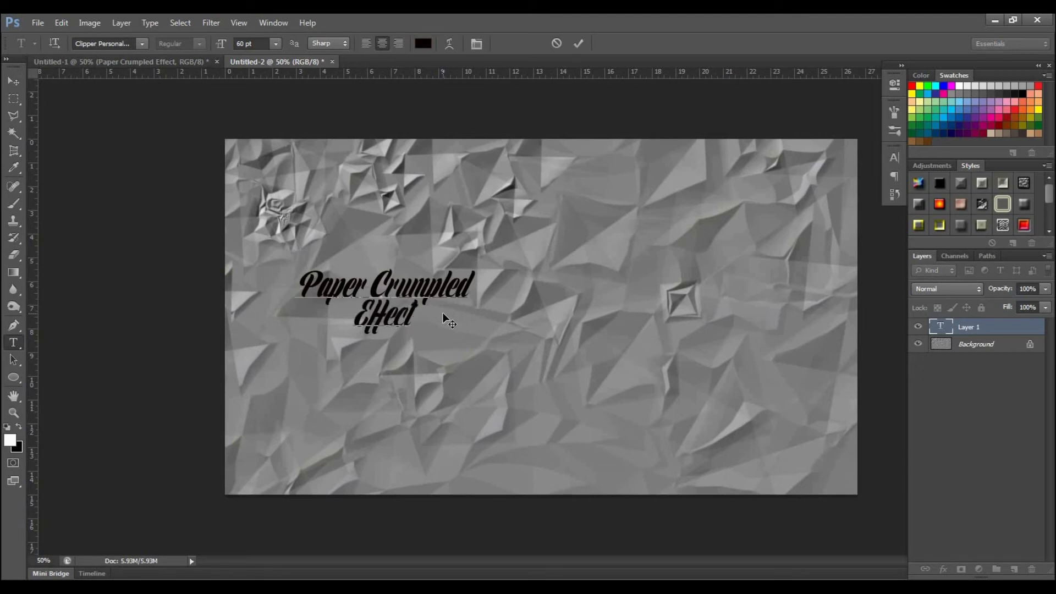
{"action": "left_click", "coordinate": [575, 44]}
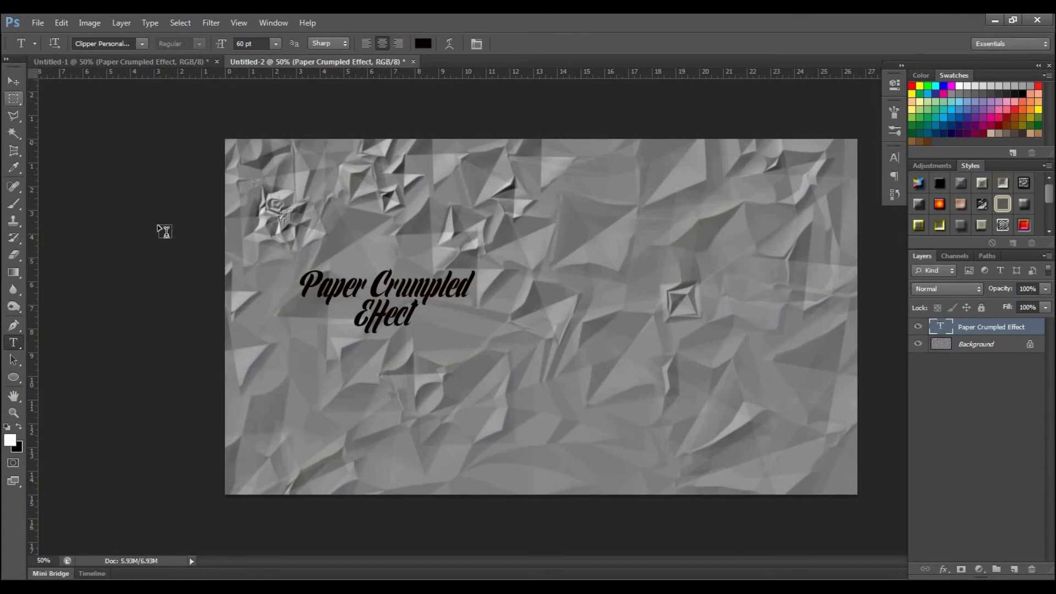
Step: Align the text layer to the horizontal and vertical centre of the whole canvas and clear the selection
{"action": "key", "text": "ctrl+a"}
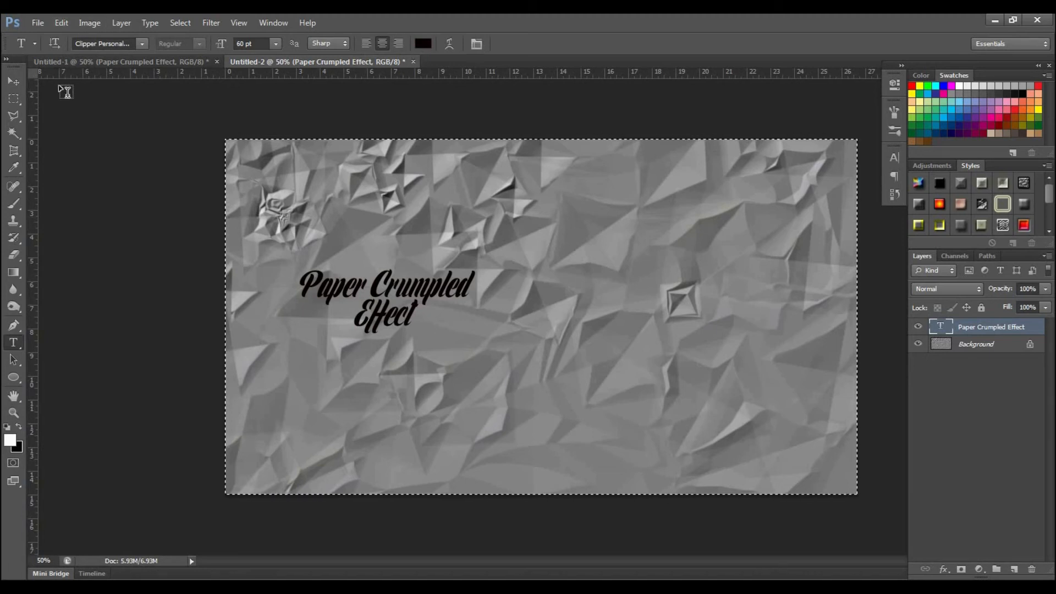
{"action": "left_click", "coordinate": [13, 81]}
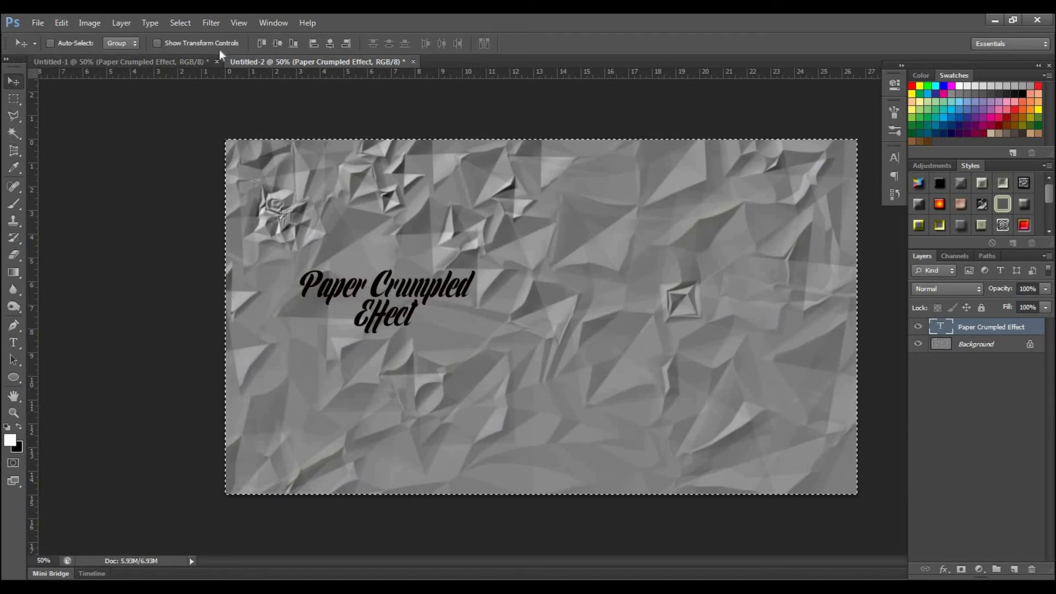
{"action": "left_click", "coordinate": [277, 43]}
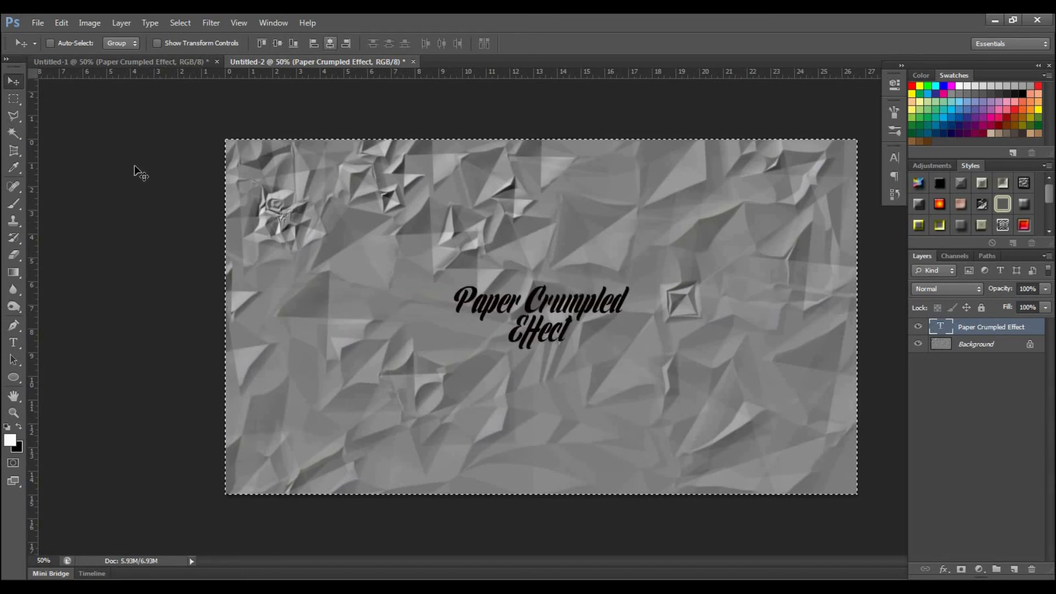
{"action": "key", "text": "ctrl+d"}
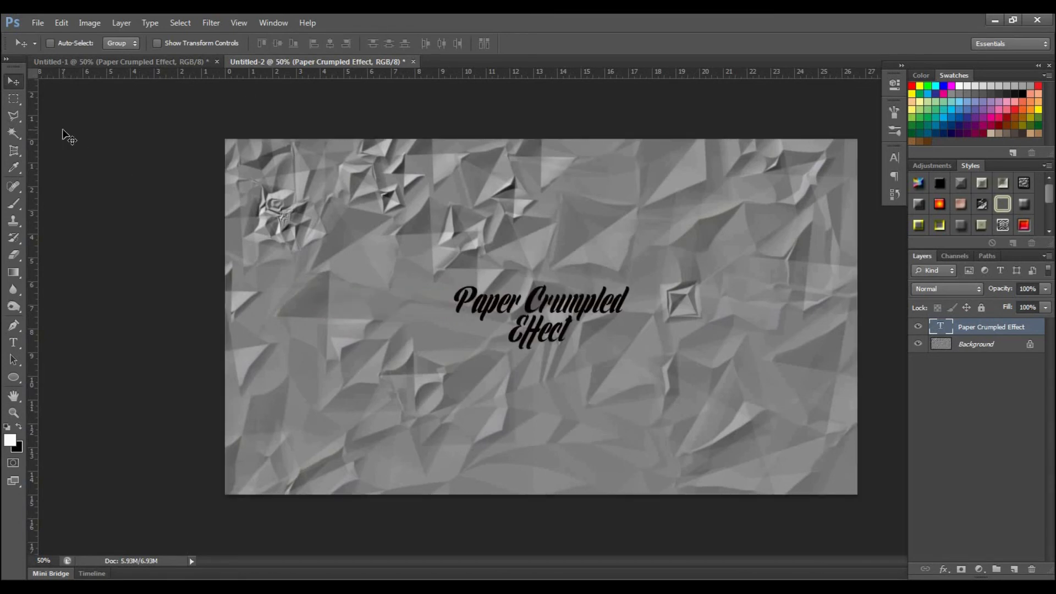
Step: Scale the centred text proportionally about its centre to about 244%
{"action": "key", "text": "ctrl+t"}
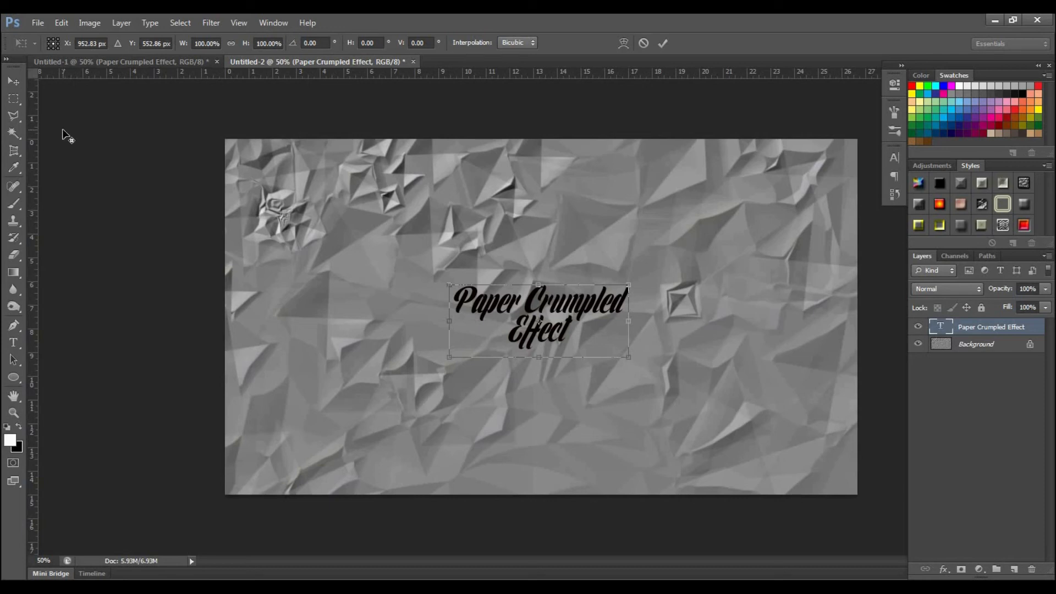
{"action": "left_click_drag", "start_coordinate": [628, 285], "coordinate": [758, 189]}
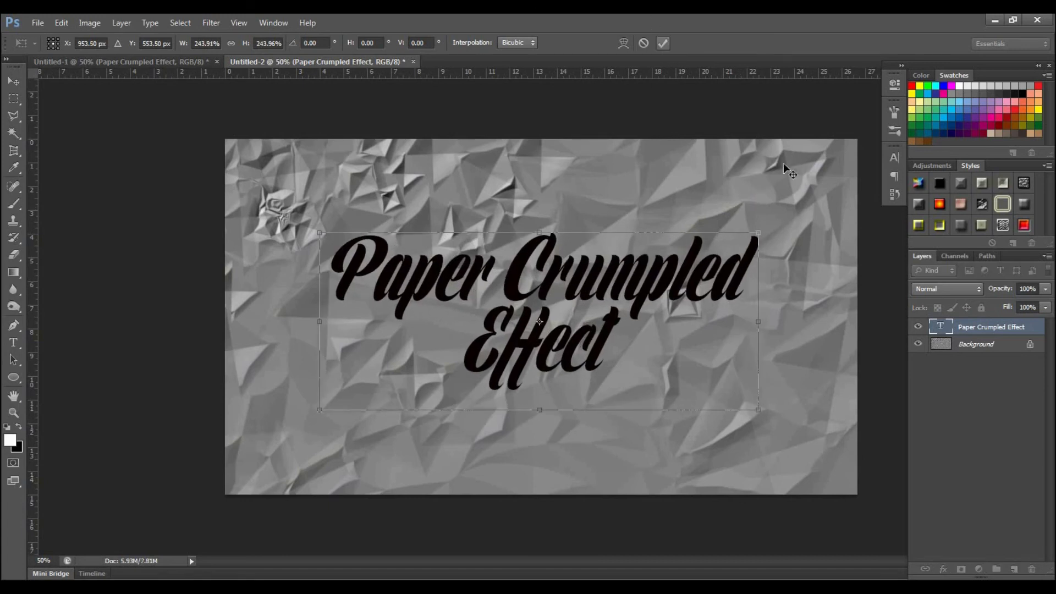
{"action": "key", "text": "Return"}
Step: Rasterize the "Paper Crumpled Effect" text layer and clip it to the background layer with a clipping mask
{"action": "right_click", "coordinate": [968, 332]}
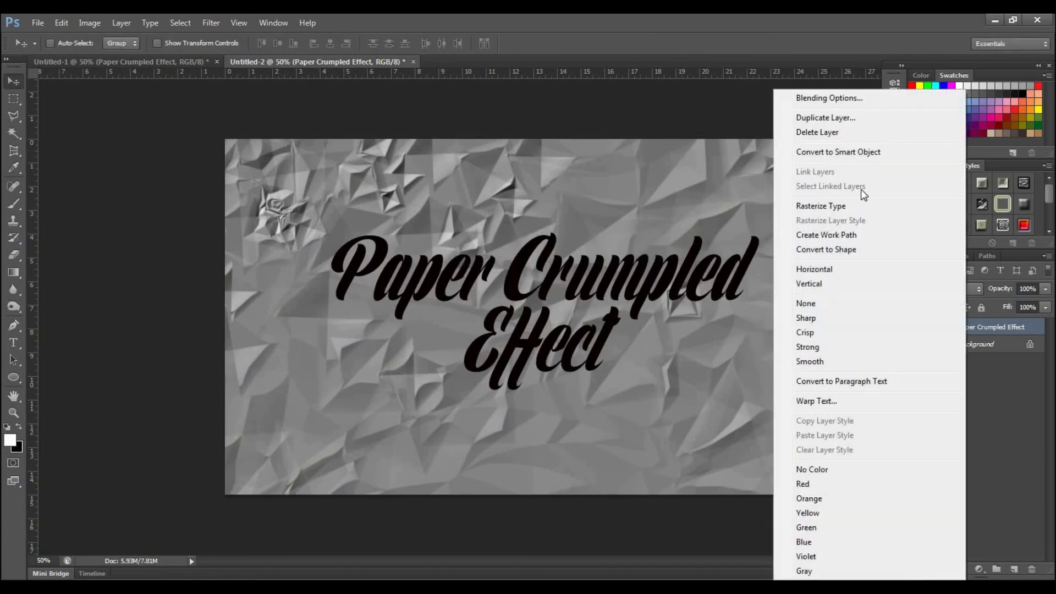
{"action": "left_click", "coordinate": [850, 204]}
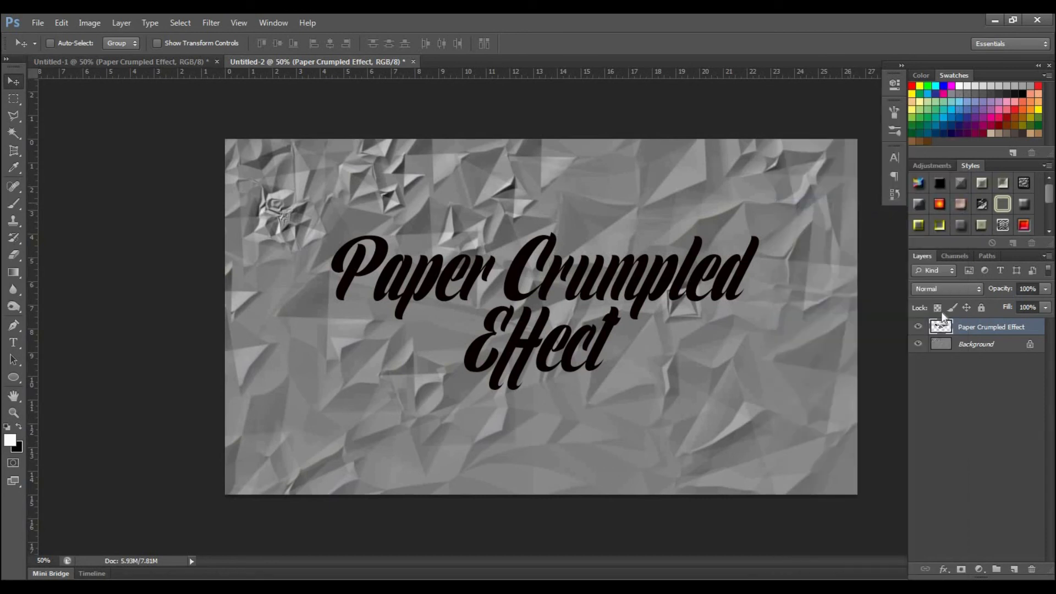
{"action": "right_click", "coordinate": [966, 325]}
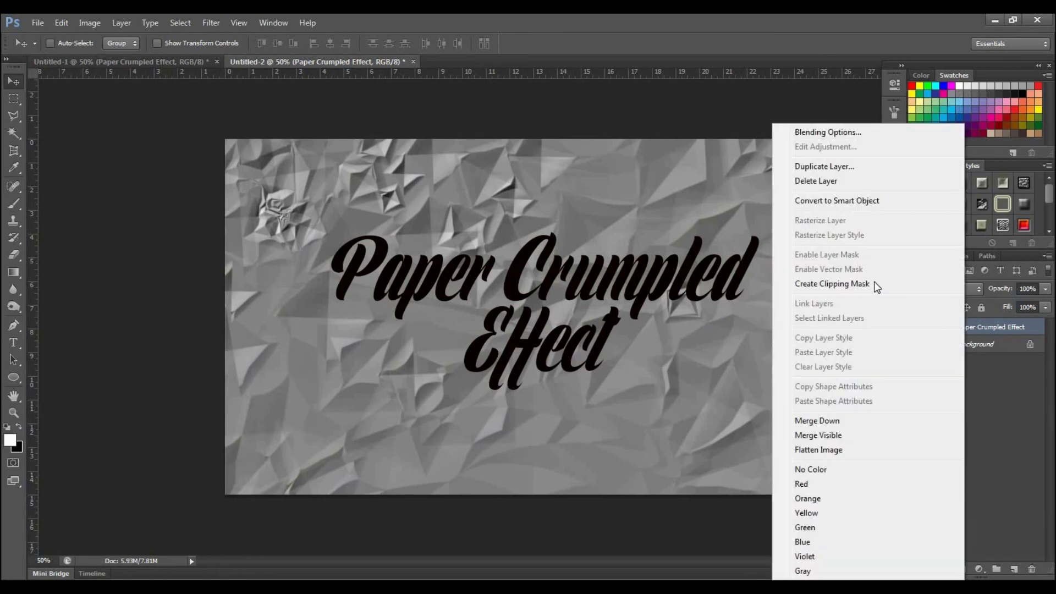
{"action": "left_click", "coordinate": [873, 284]}
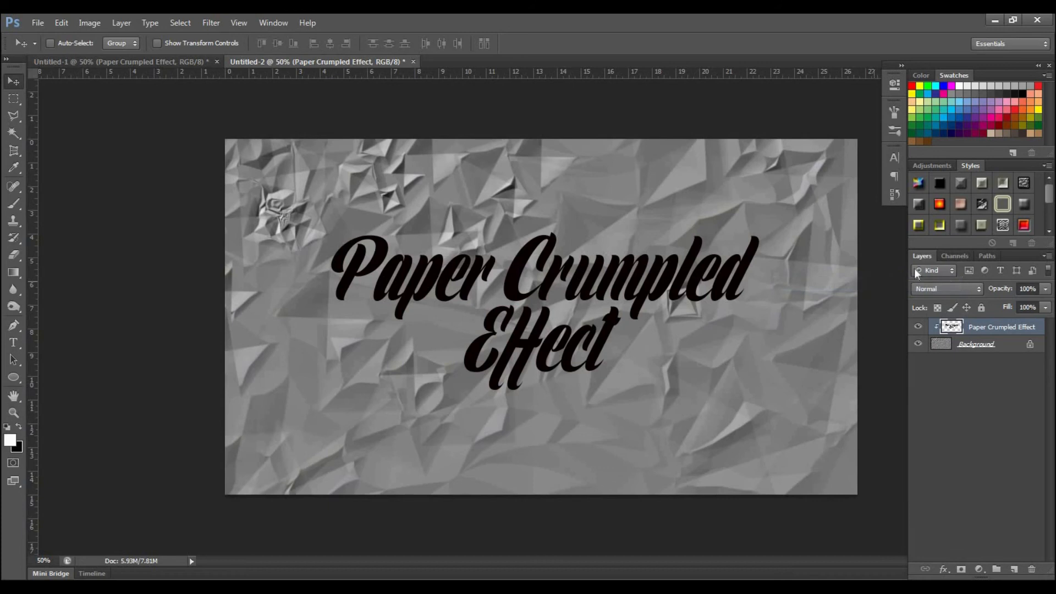
Step: Set the clipped text layer's blend mode to Overlay and hide the layer
{"action": "left_click", "coordinate": [980, 289]}
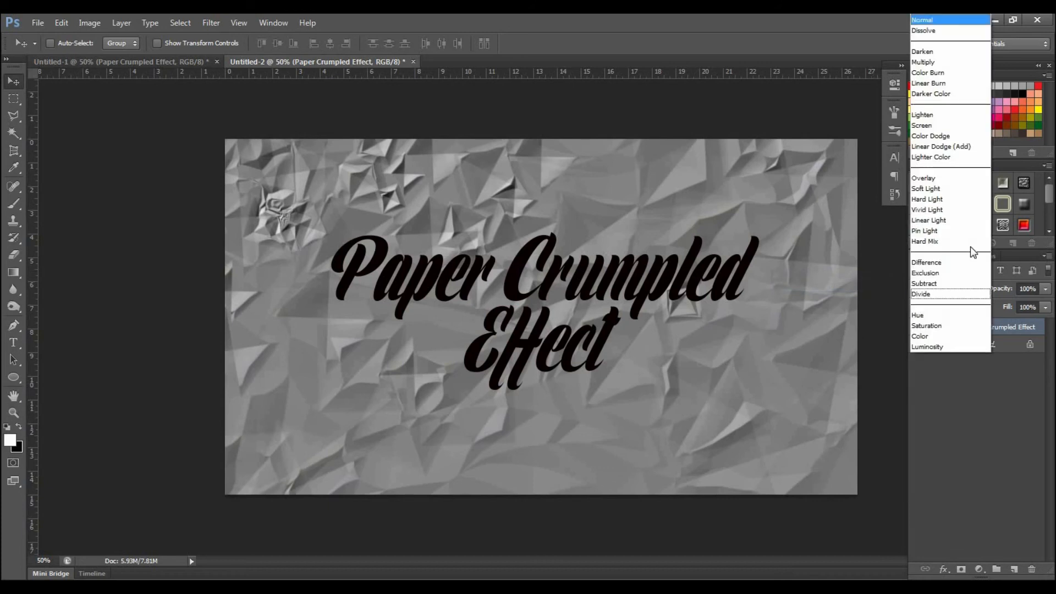
{"action": "left_click", "coordinate": [960, 178]}
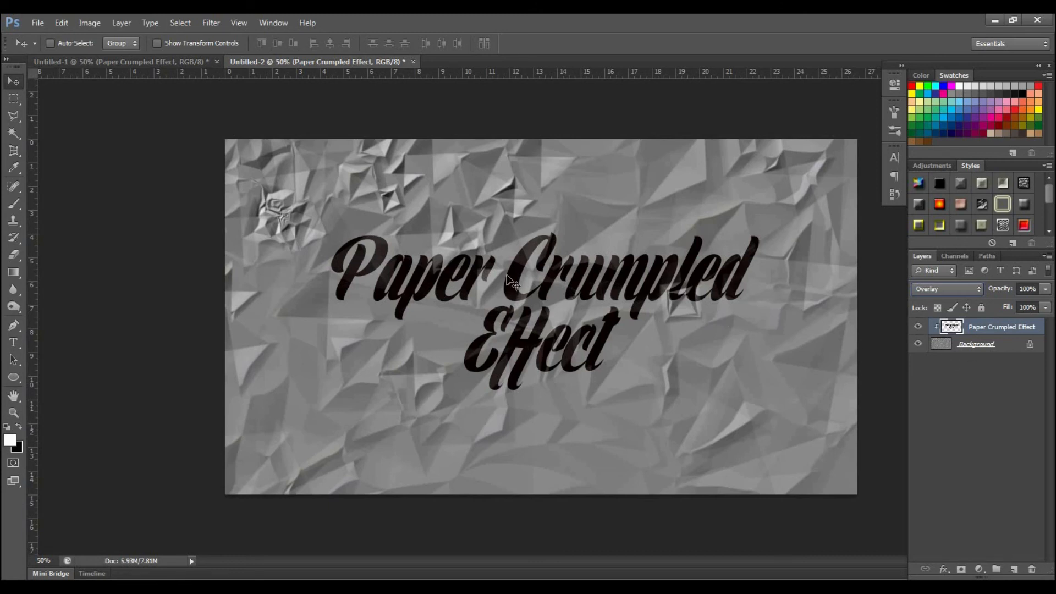
{"action": "left_click", "coordinate": [918, 327]}
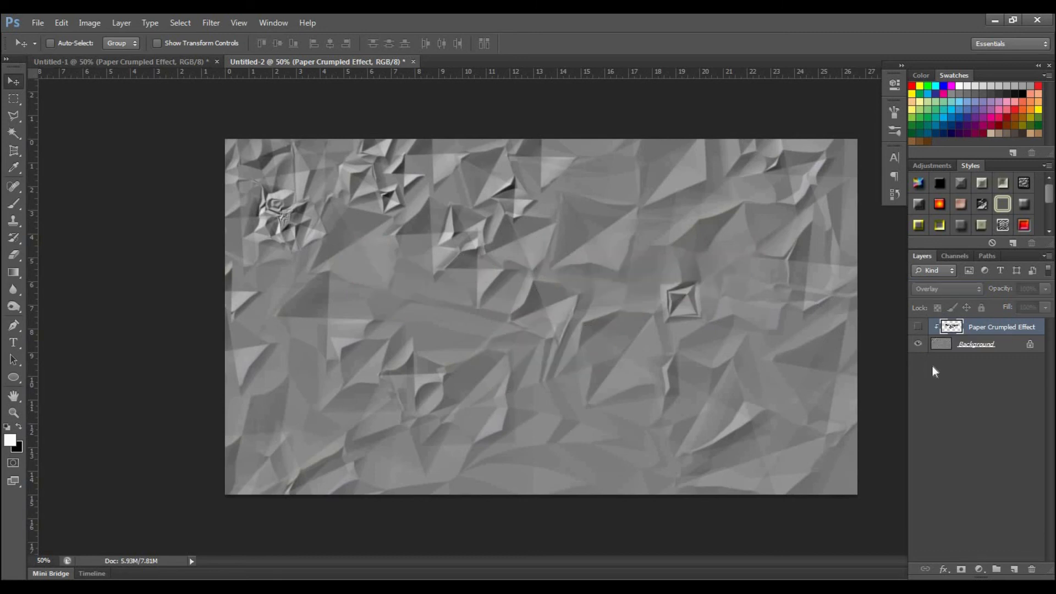
Step: Add a second text layer reading "Paper Crumpled" with "Effect" on the next line, in black 60 pt Clipper Personal
{"action": "left_click", "coordinate": [13, 347]}
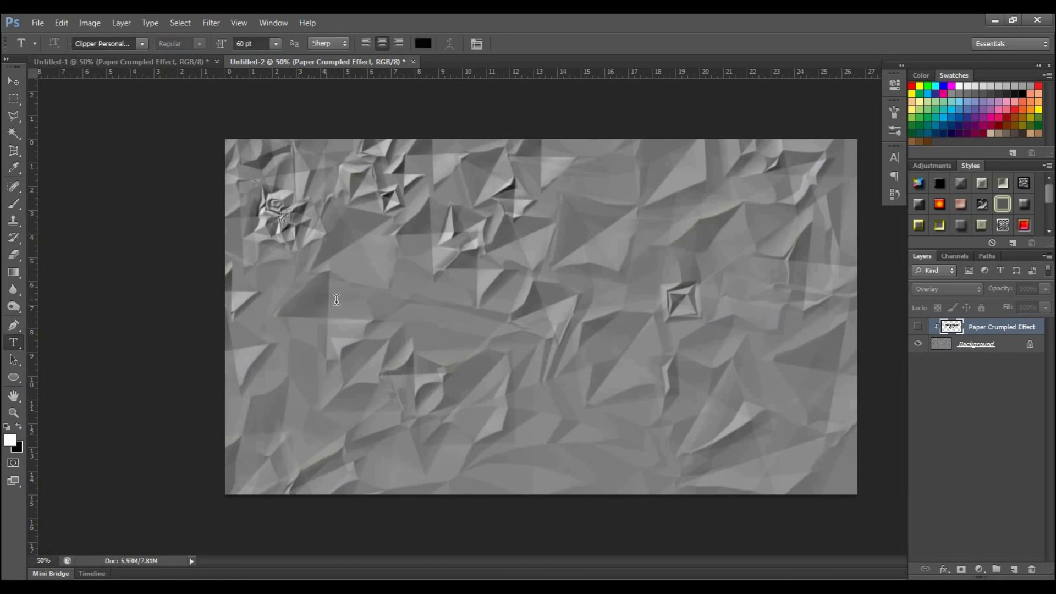
{"action": "left_click", "coordinate": [336, 300]}
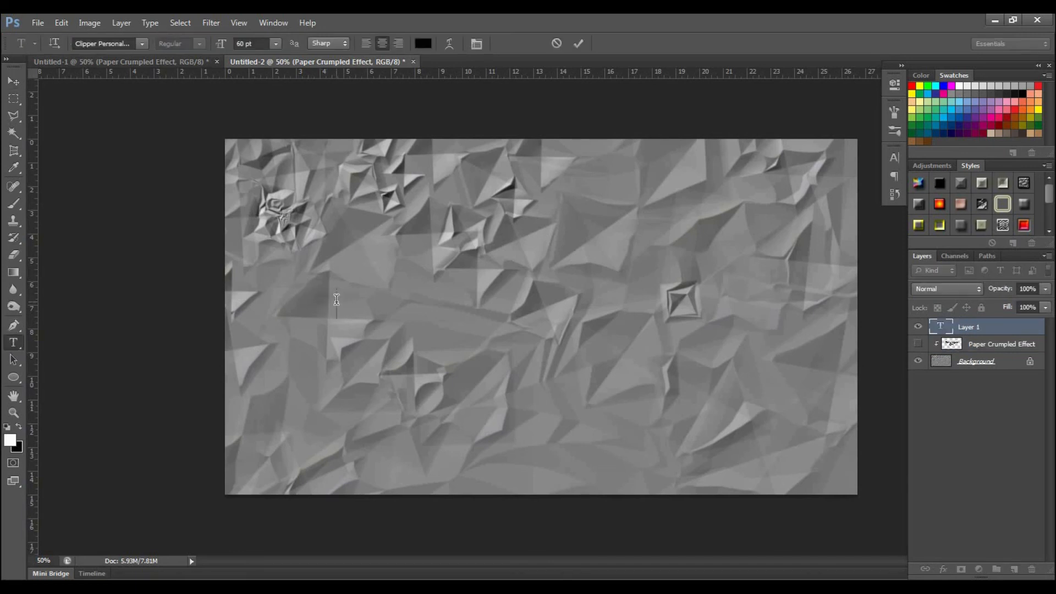
{"action": "type", "text": "D"}
{"action": "type", "text": "Ap"}
{"action": "key", "text": "BackSpace"}
{"action": "key", "text": "BackSpace"}
{"action": "type", "text": "aper Cri"}
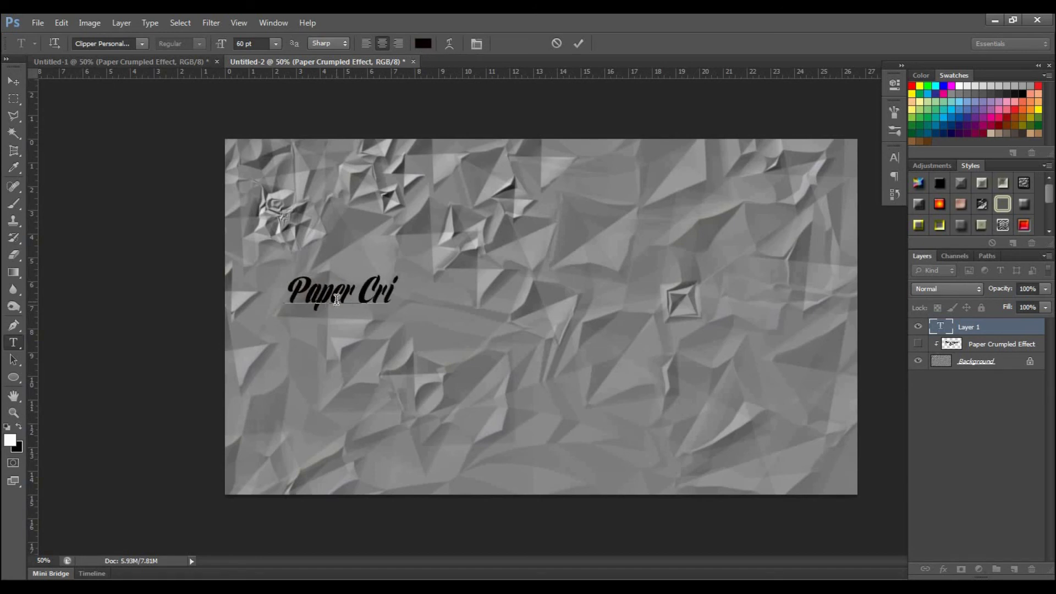
{"action": "key", "text": "BackSpace"}
{"action": "type", "text": "um"}
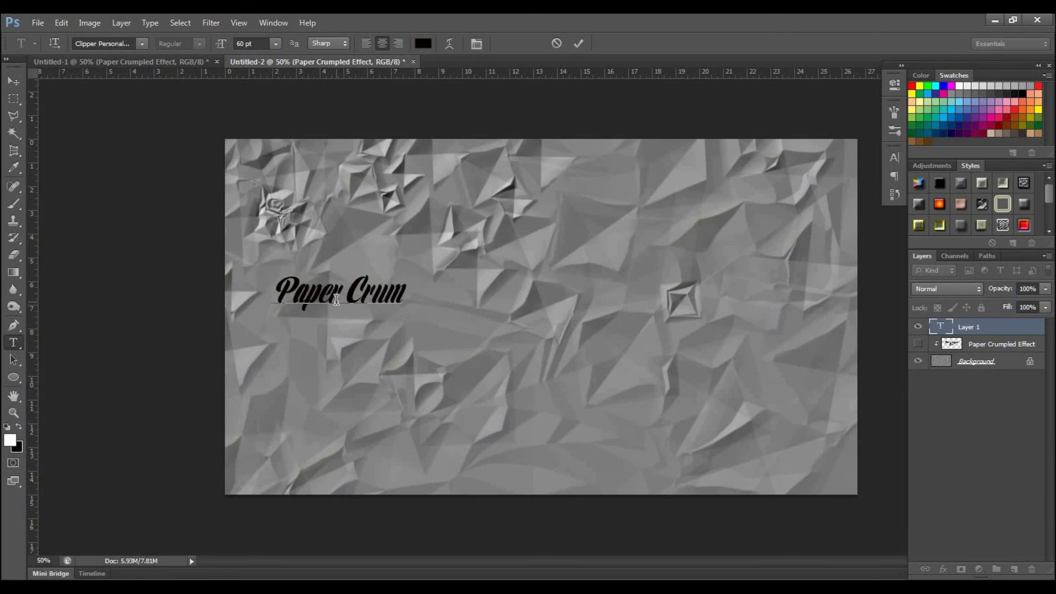
{"action": "type", "text": "pled"}
{"action": "key", "text": "Return"}
{"action": "type", "text": "Effect"}
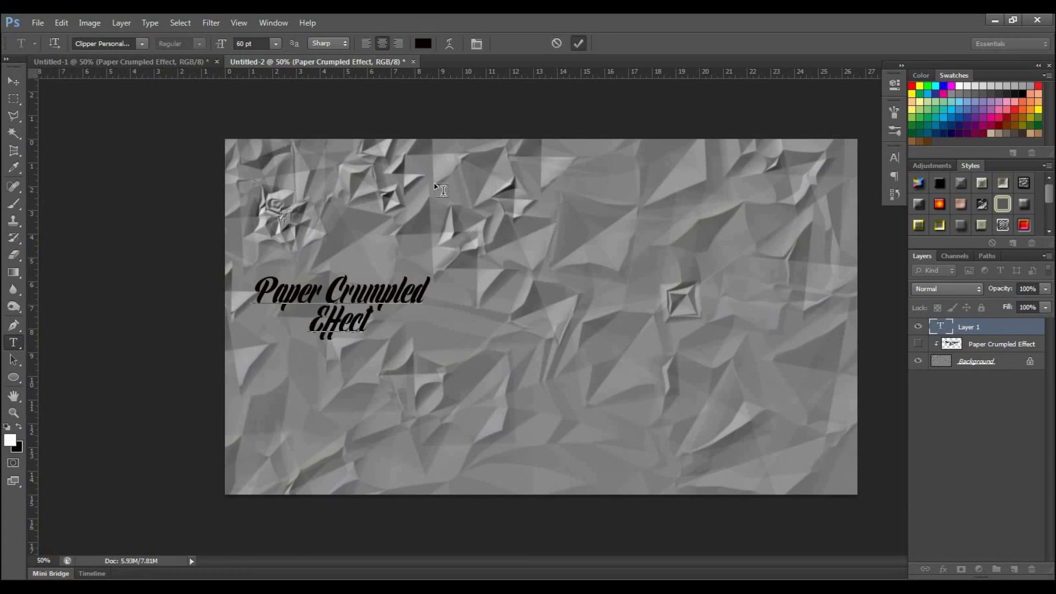
{"action": "left_click", "coordinate": [579, 45]}
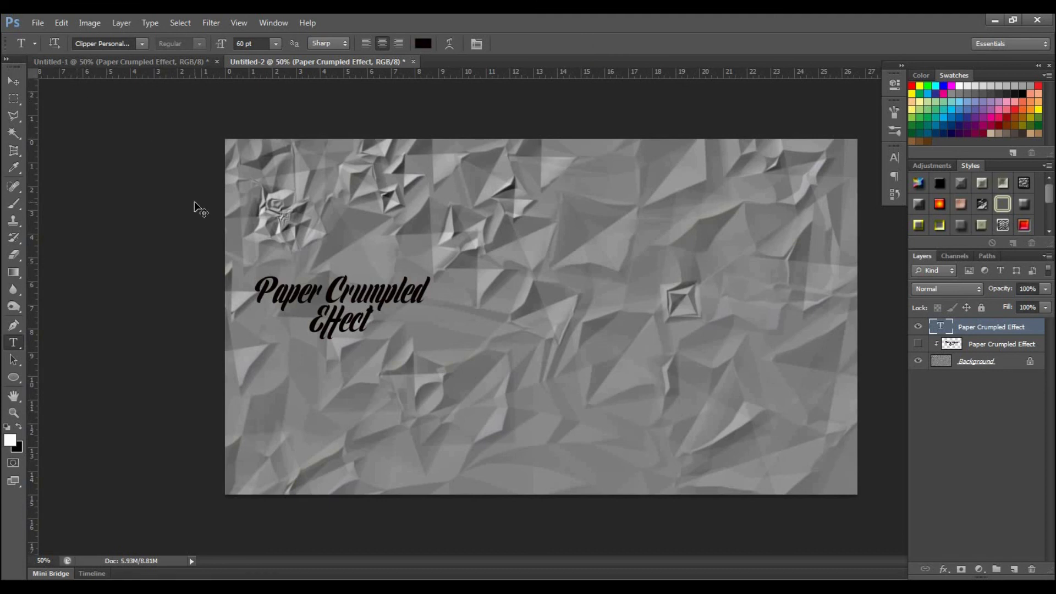
Step: Centre the new text layer vertically and horizontally on the whole canvas
{"action": "key", "text": "ctrl+a"}
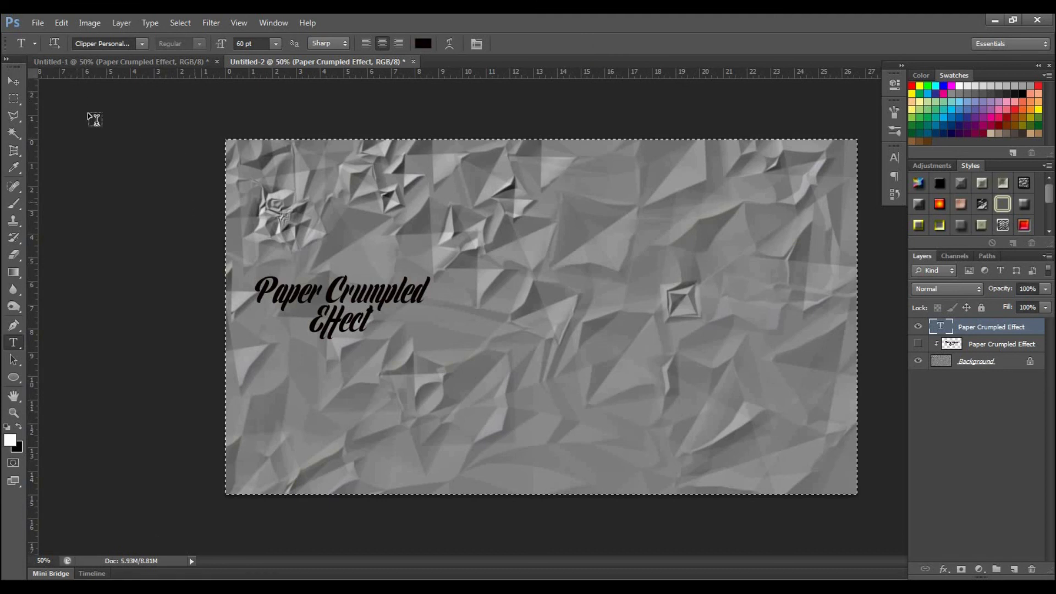
{"action": "left_click", "coordinate": [12, 81]}
{"action": "left_click", "coordinate": [277, 43]}
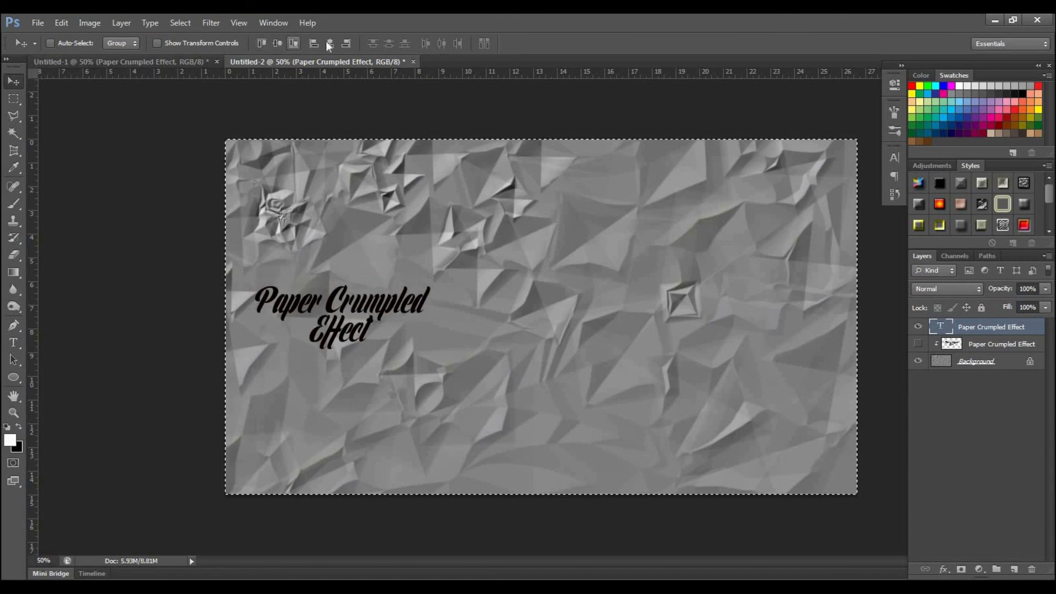
{"action": "left_click", "coordinate": [329, 43]}
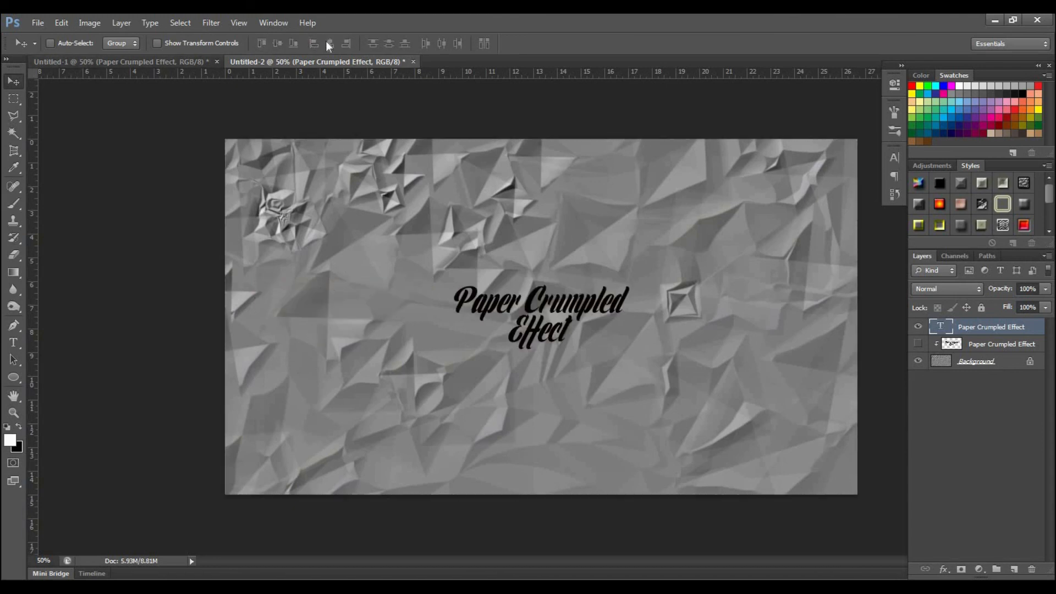
Step: Scale the new text layer proportionally about its centre to about 242%
{"action": "key", "text": "ctrl+t"}
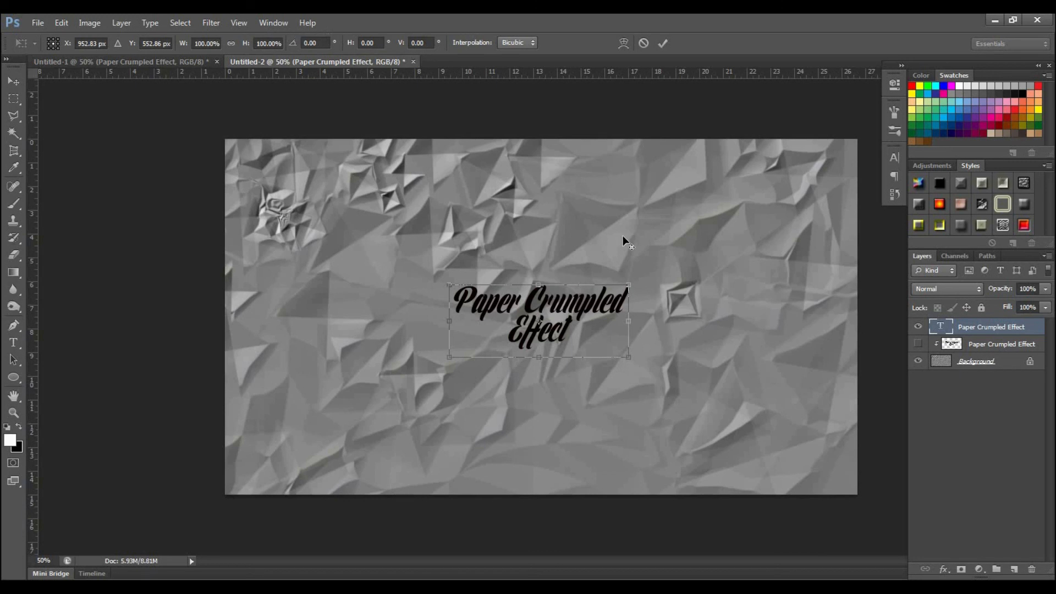
{"action": "left_click_drag", "start_coordinate": [629, 285], "coordinate": [745, 205]}
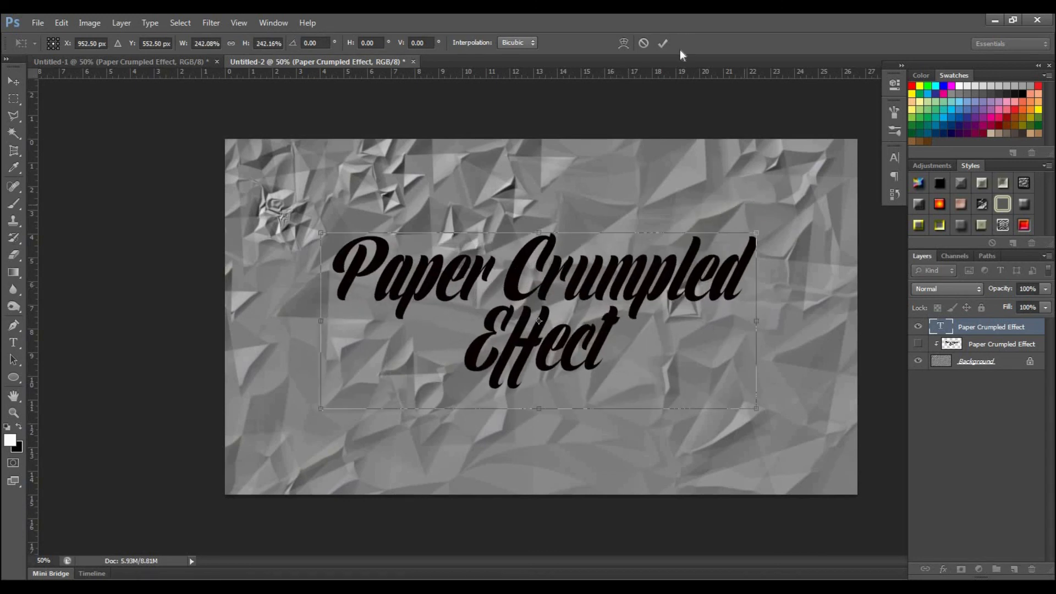
{"action": "left_click", "coordinate": [660, 44]}
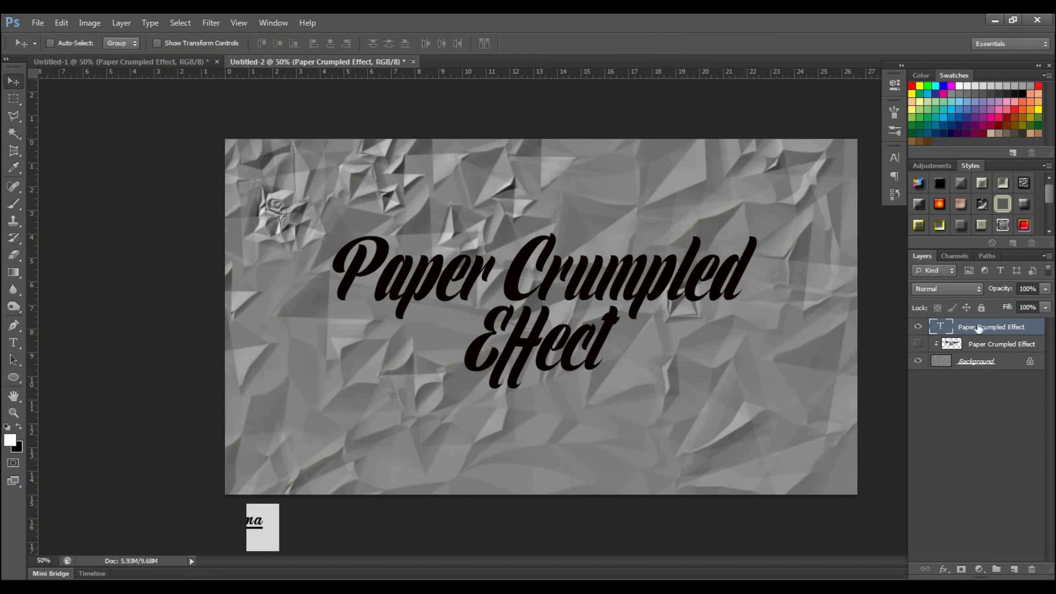
Step: Set the new, unclipped text layer's blend mode to Overlay
{"action": "left_click", "coordinate": [977, 287]}
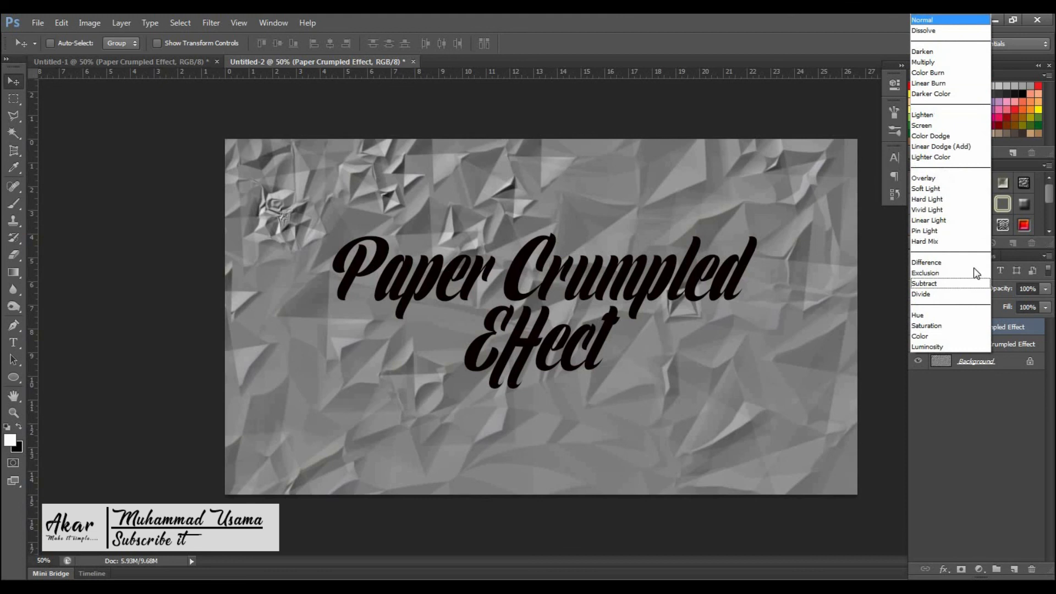
{"action": "key", "text": "Escape"}
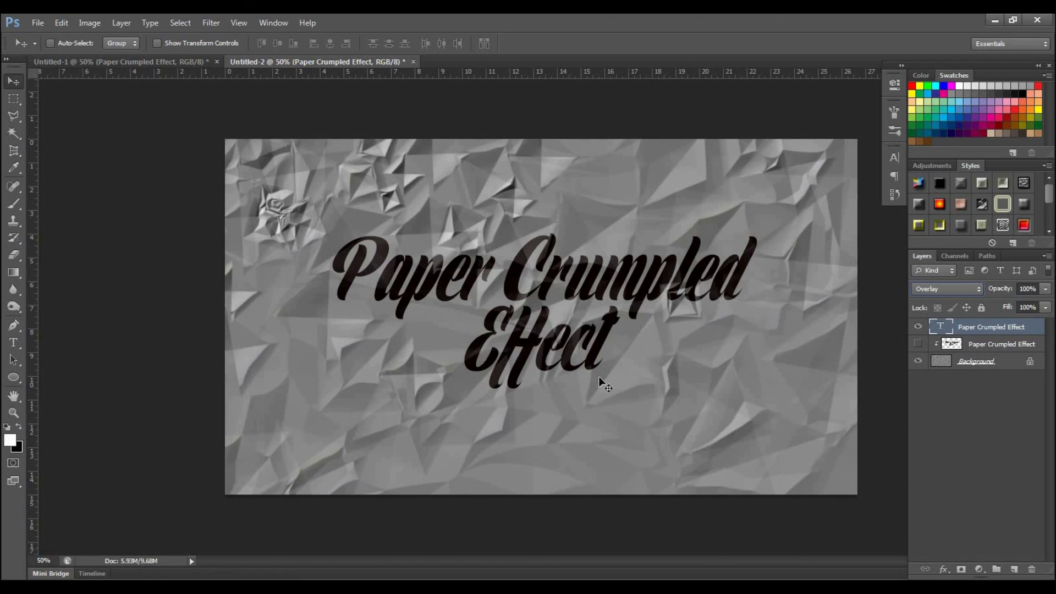
Step: Compare the plain and clipped text layers by alternating their visibility, leaving the plain text hidden and the clipped text shown
{"action": "left_click", "coordinate": [917, 326]}
{"action": "left_click", "coordinate": [918, 344]}
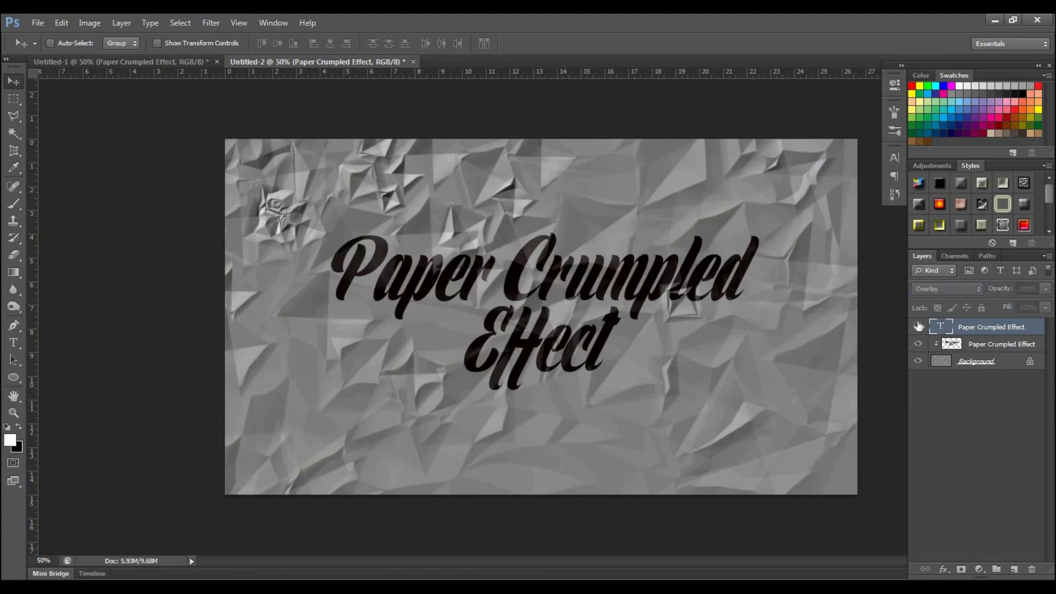
{"action": "left_click", "coordinate": [918, 326]}
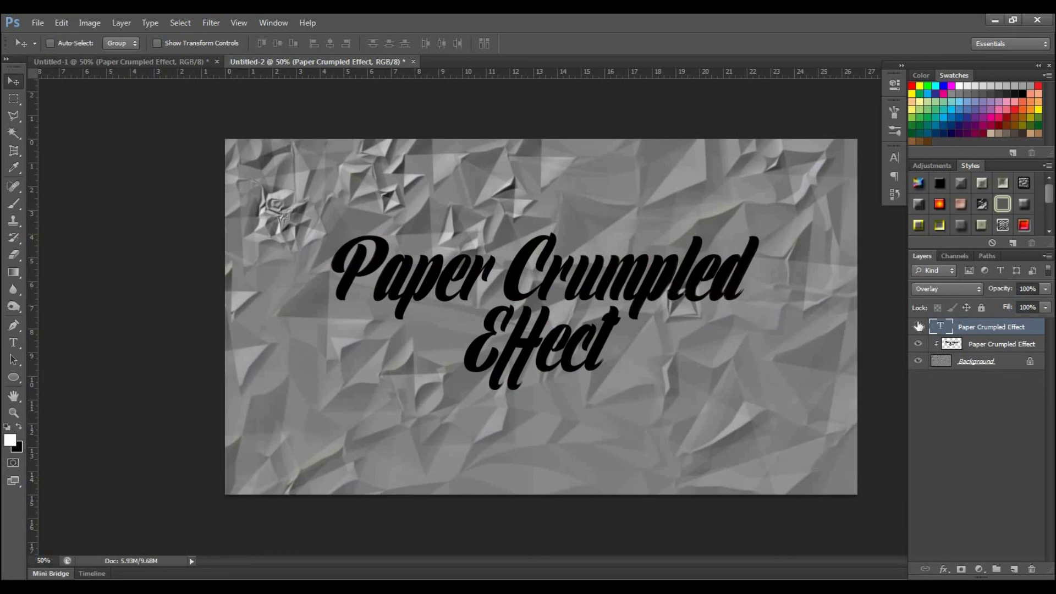
{"action": "left_click", "coordinate": [918, 326]}
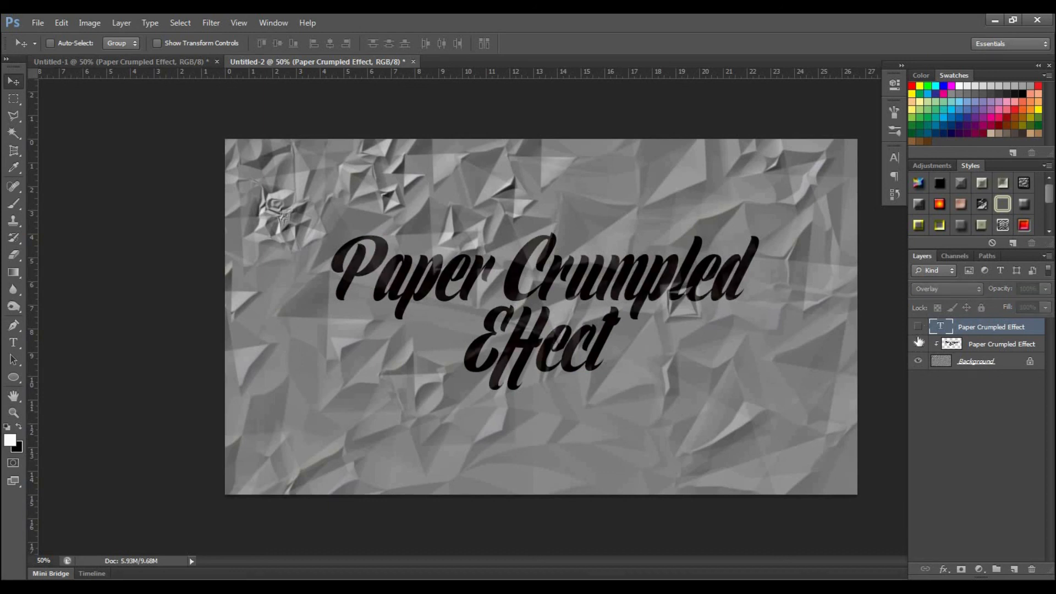
{"action": "left_click", "coordinate": [918, 343]}
{"action": "left_click", "coordinate": [918, 327]}
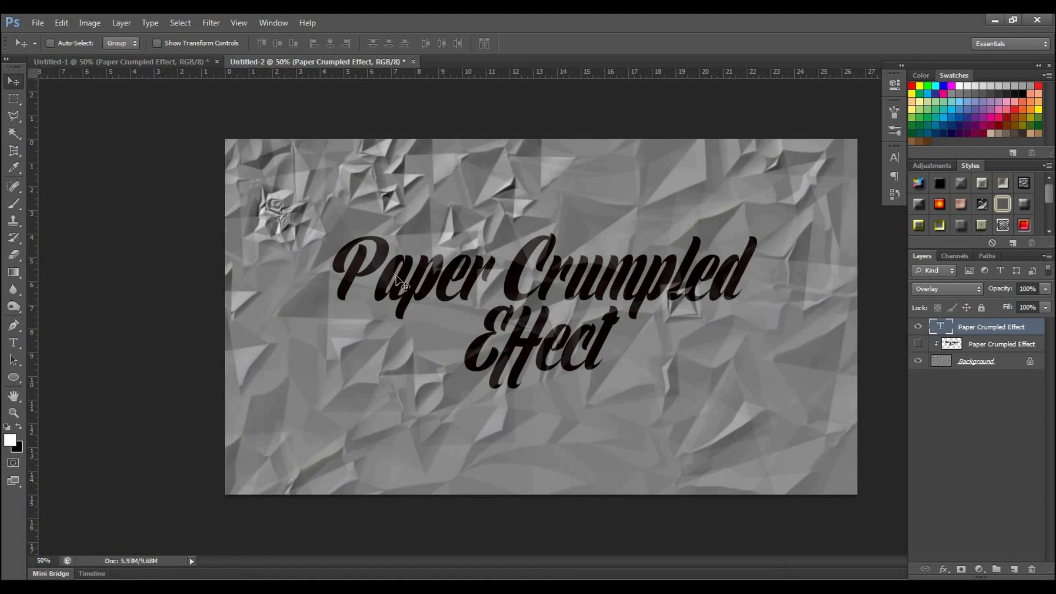
{"action": "left_click", "coordinate": [917, 326]}
{"action": "left_click", "coordinate": [917, 344]}
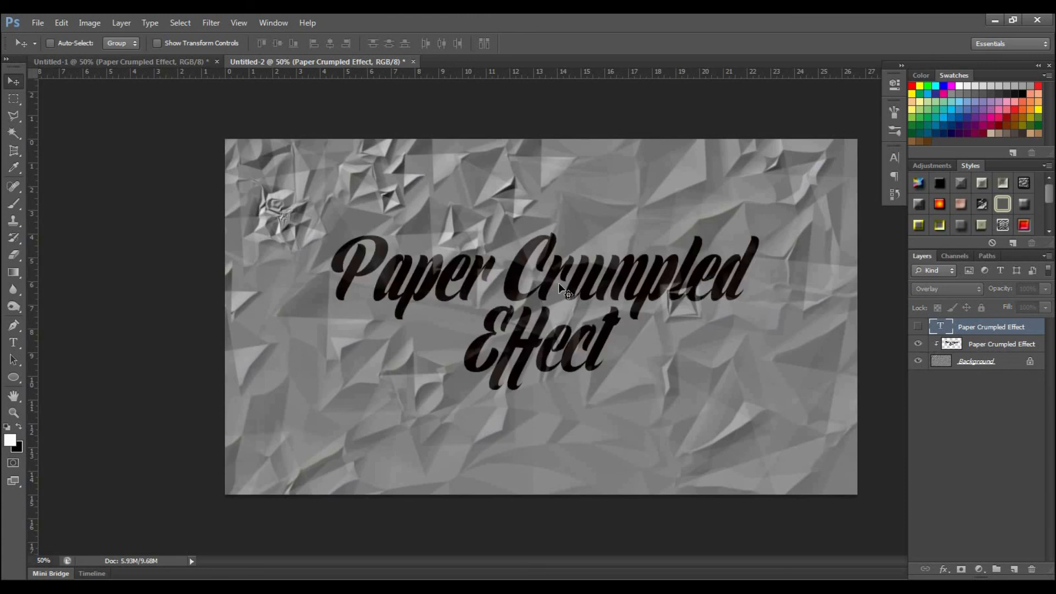